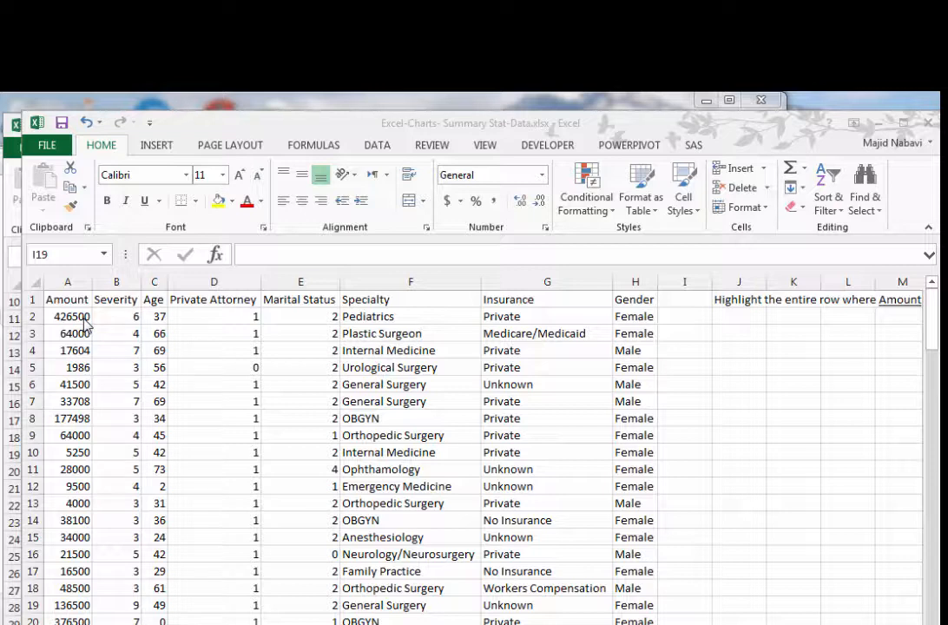
- Select all the Amount values in column A, from A2 down to the last filled row
left_click(85, 319)
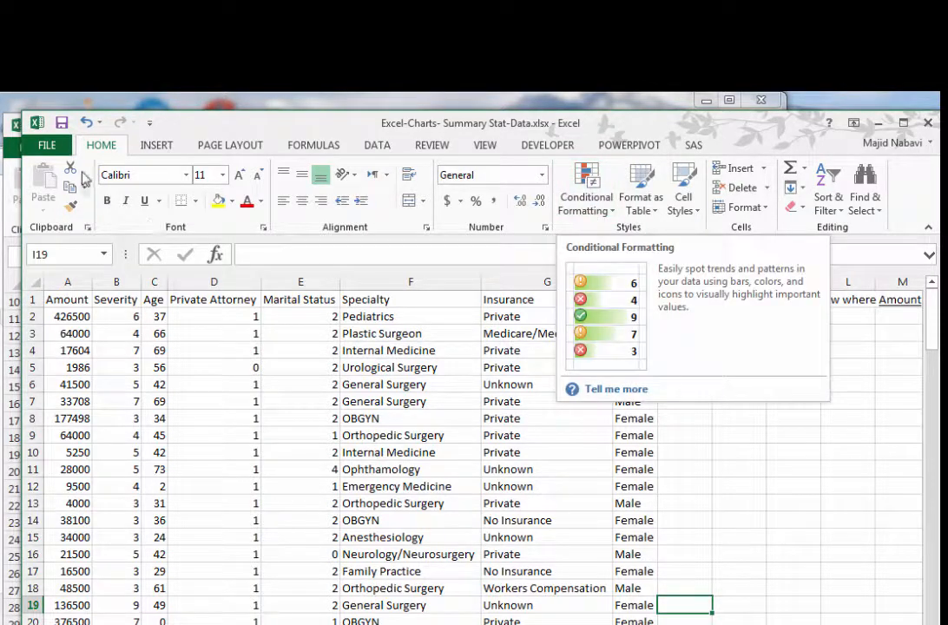
left_click(73, 316)
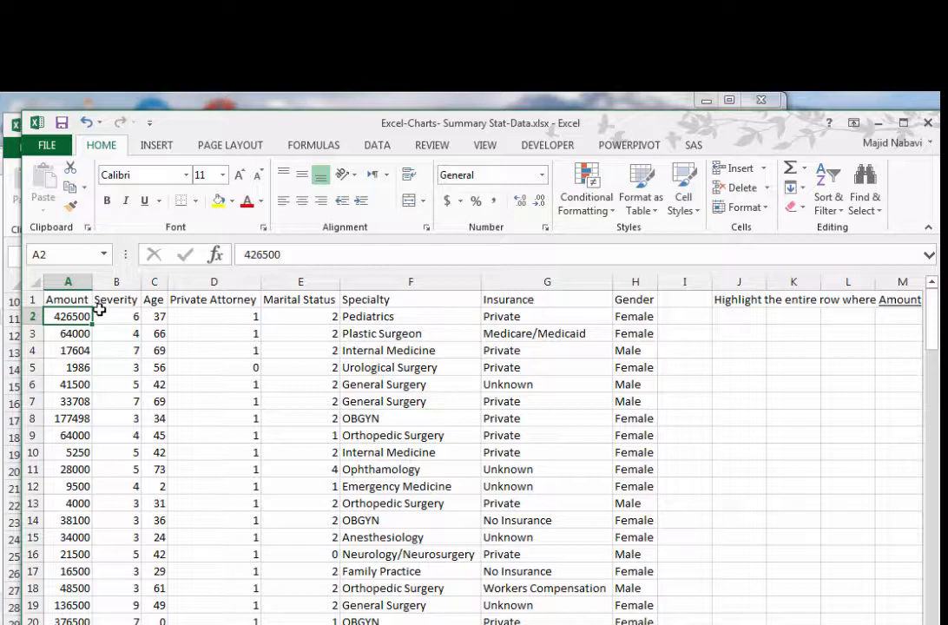
key("ctrl+shift+Down")
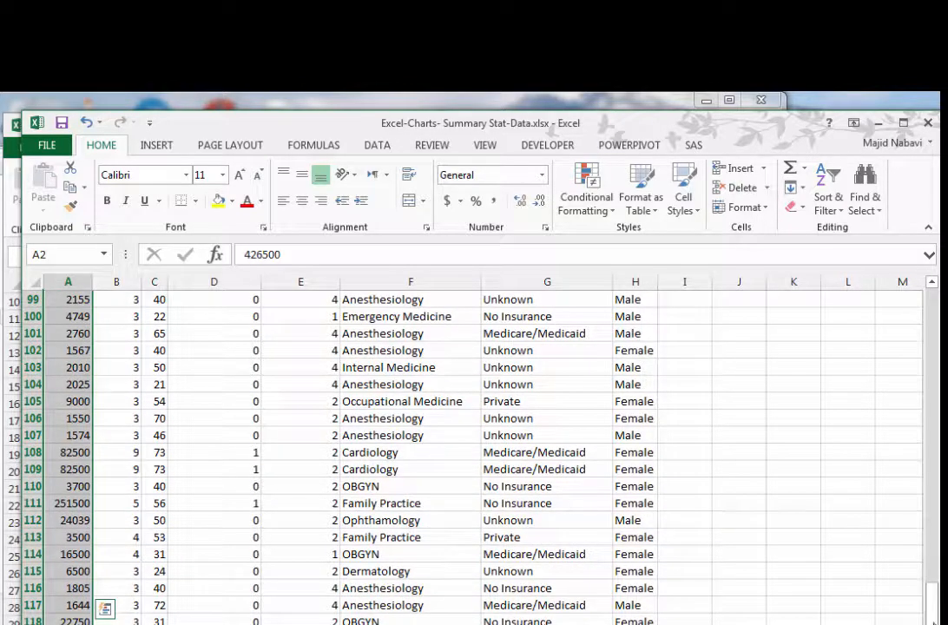
left_click_drag(932, 609, 932, 301)
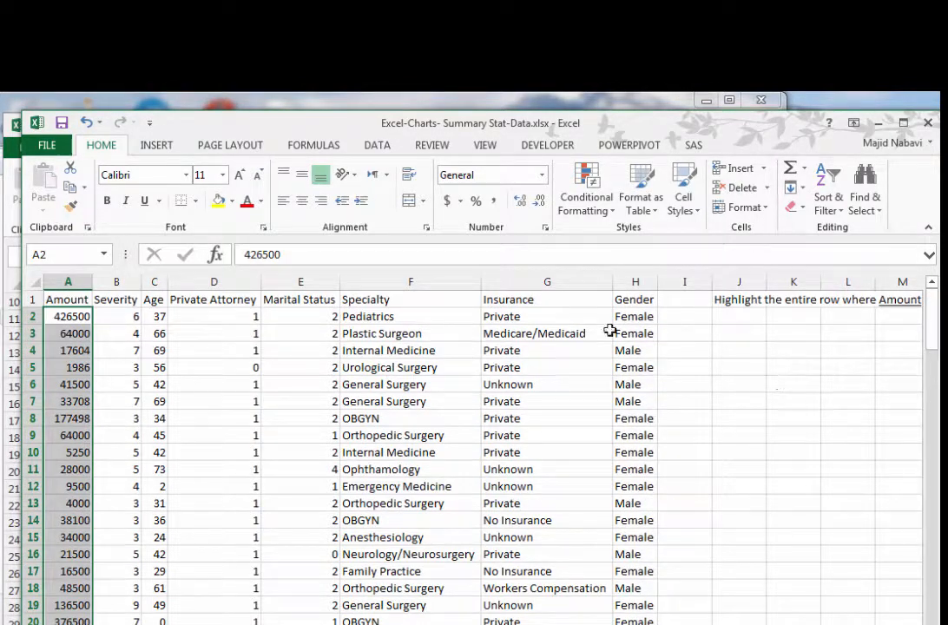
- Start a Greater Than highlight rule for the selected amounts with a threshold of 300000
left_click(596, 209)
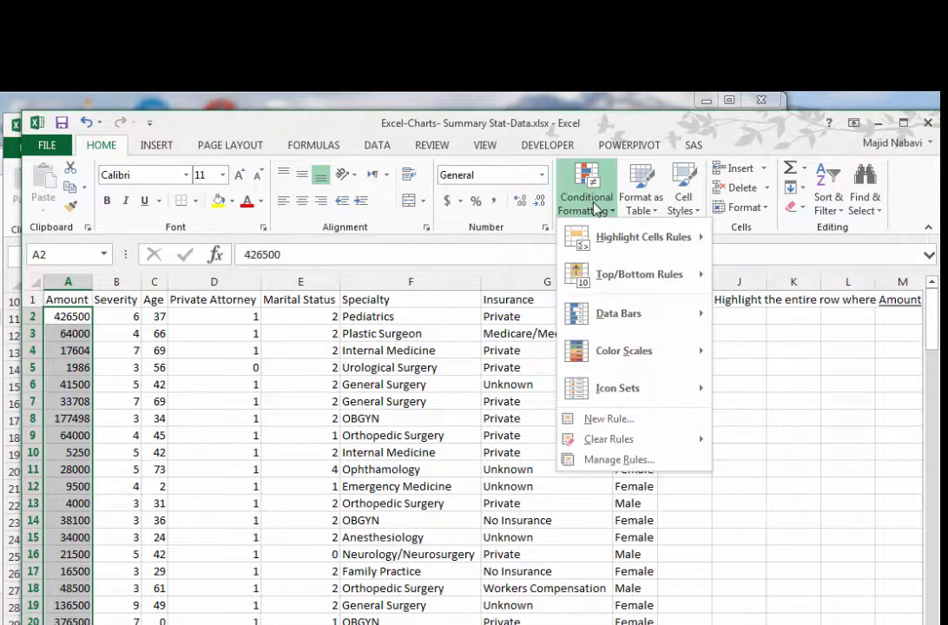
mouse_move(611, 241)
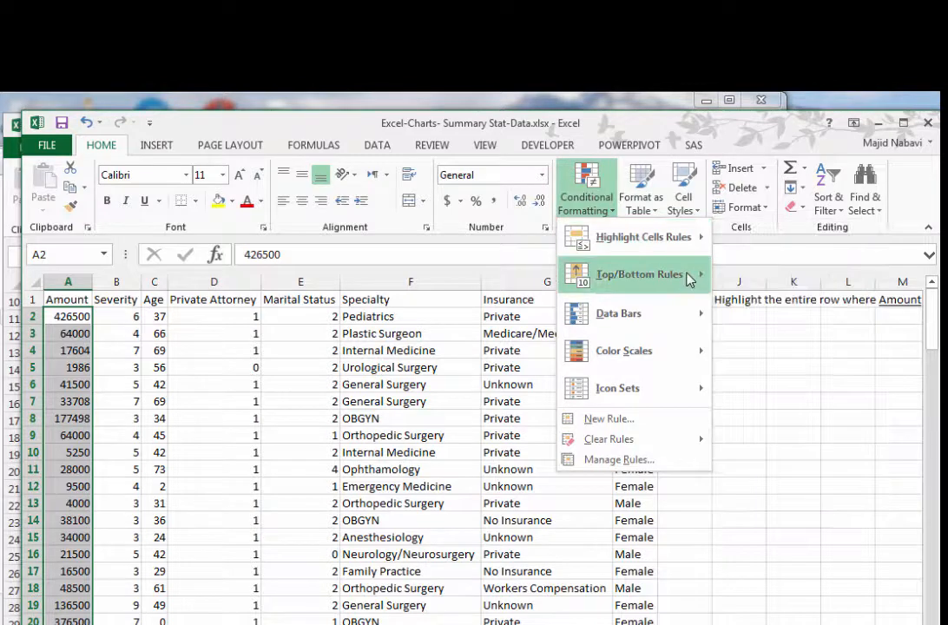
mouse_move(690, 278)
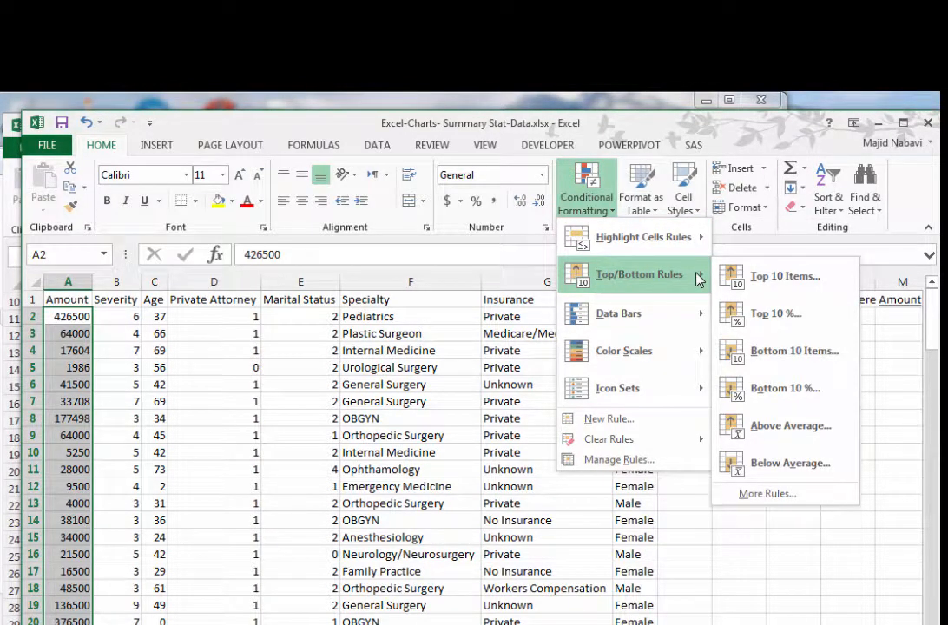
mouse_move(703, 321)
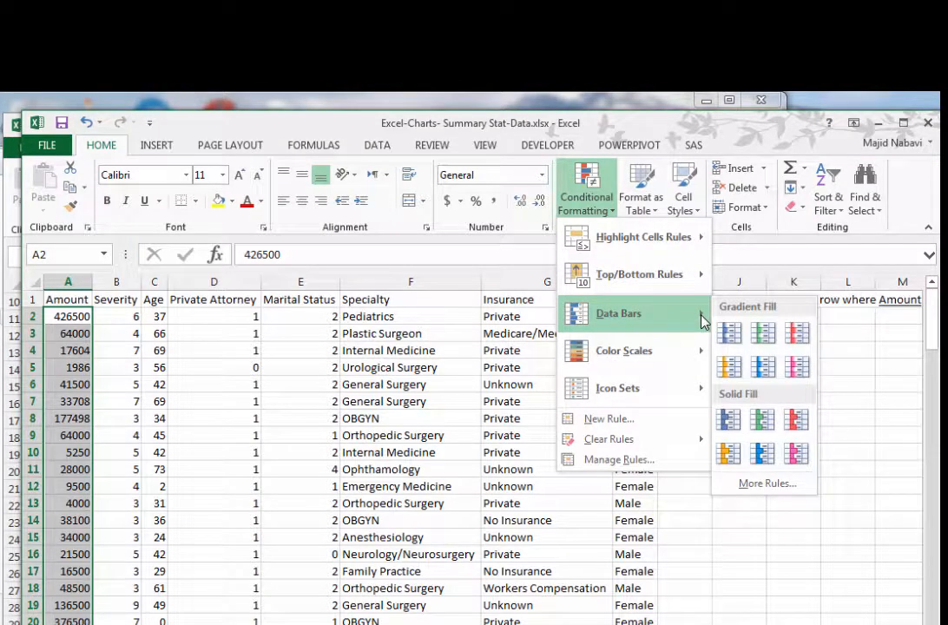
mouse_move(697, 247)
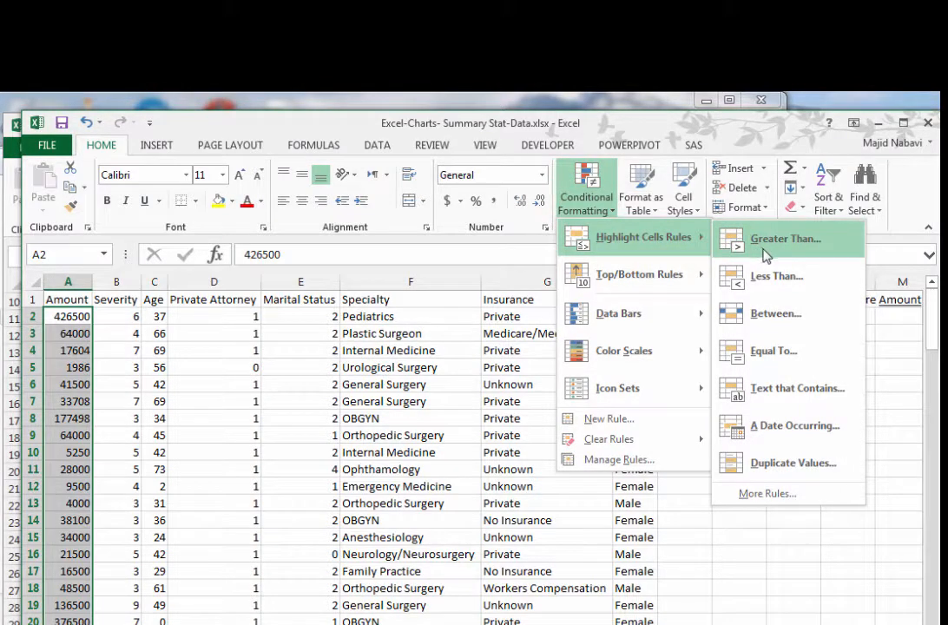
left_click(765, 241)
left_click_drag(471, 296, 491, 252)
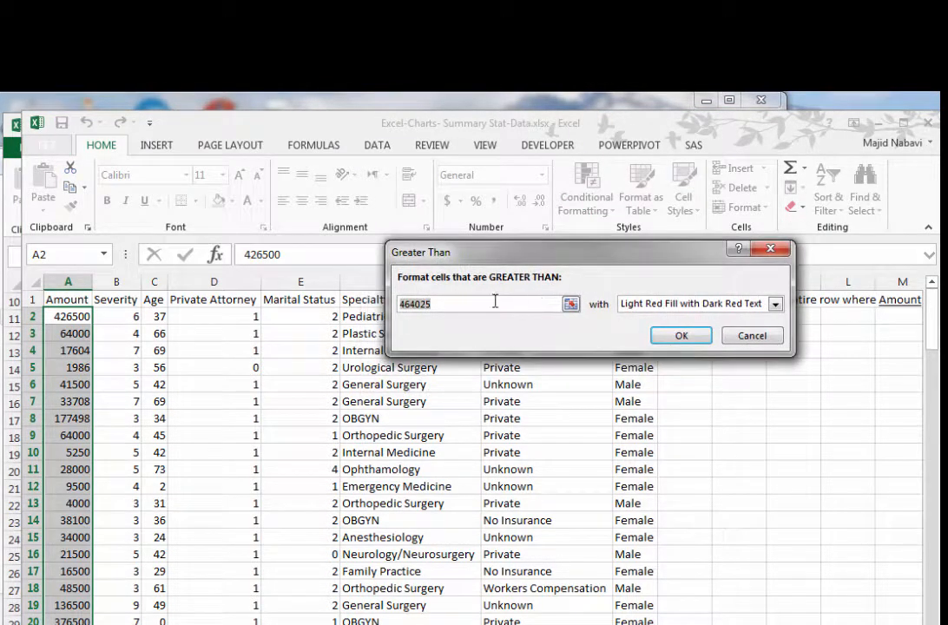
left_click(439, 302)
double_click(428, 306)
left_click(490, 303)
type("3")
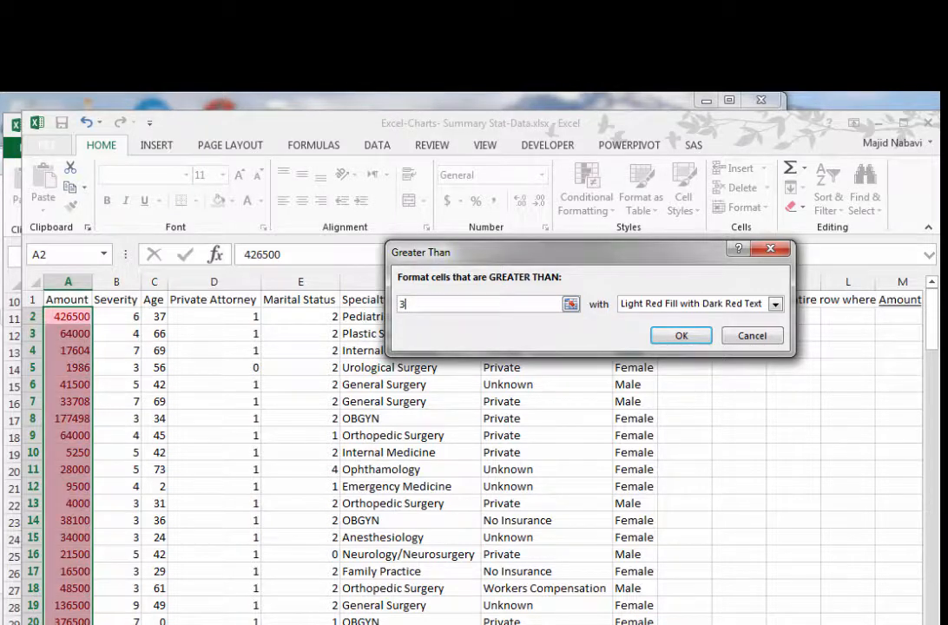
type("00000")
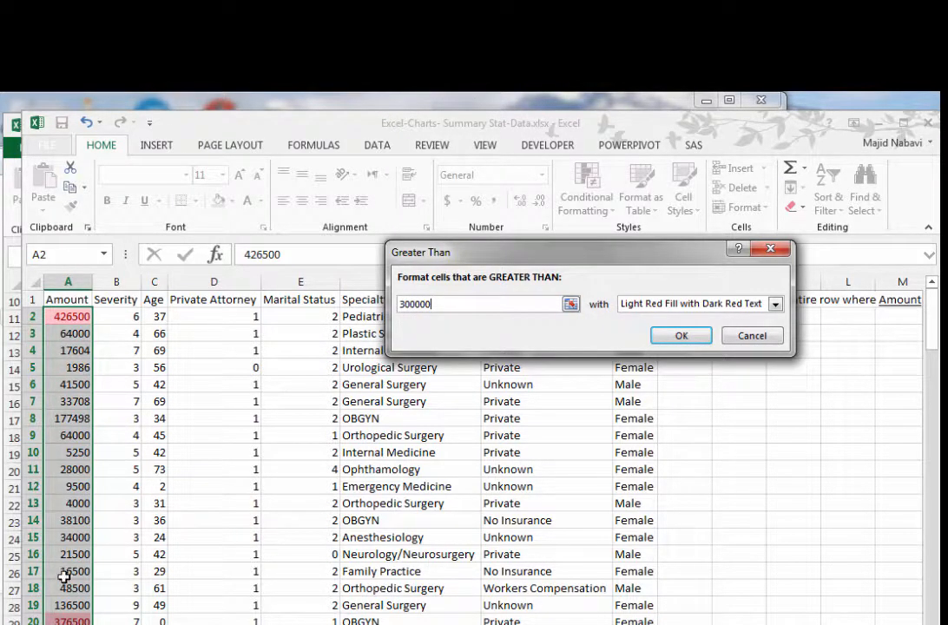
- Choose a custom format for the Greater Than rule and give it a bright red background fill
left_click(775, 305)
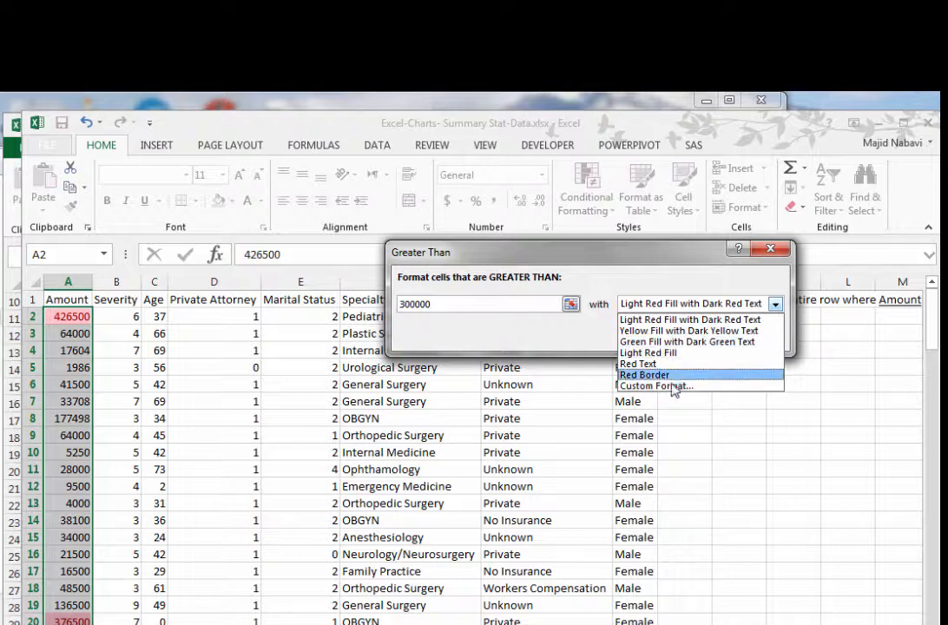
left_click(666, 334)
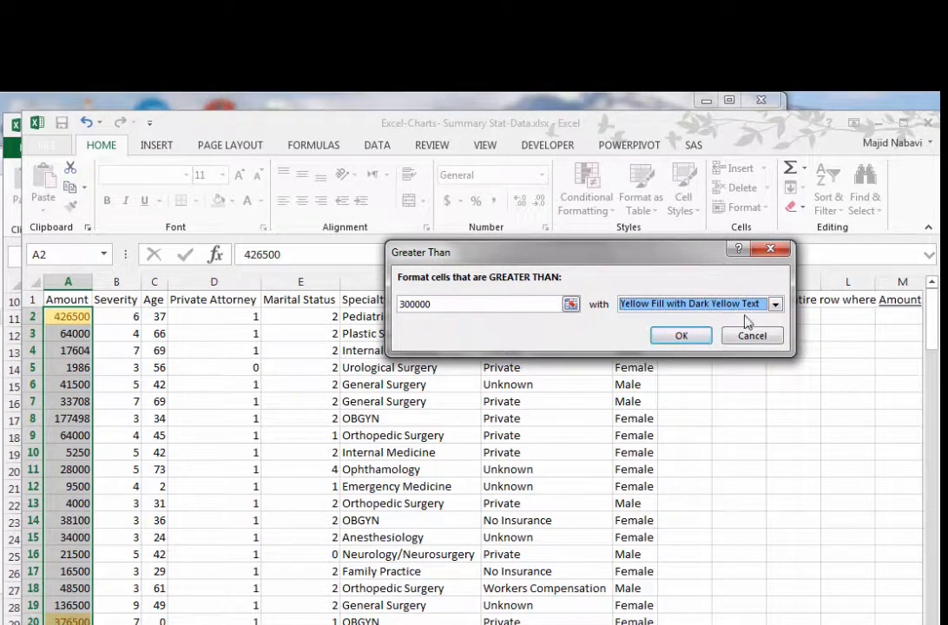
left_click(775, 304)
left_click(690, 387)
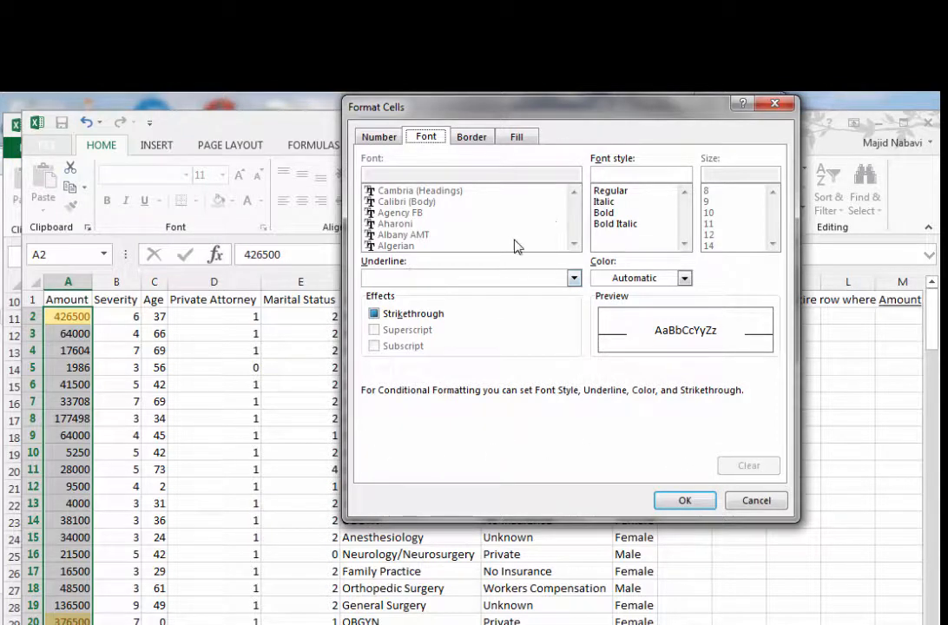
left_click(473, 136)
left_click(515, 136)
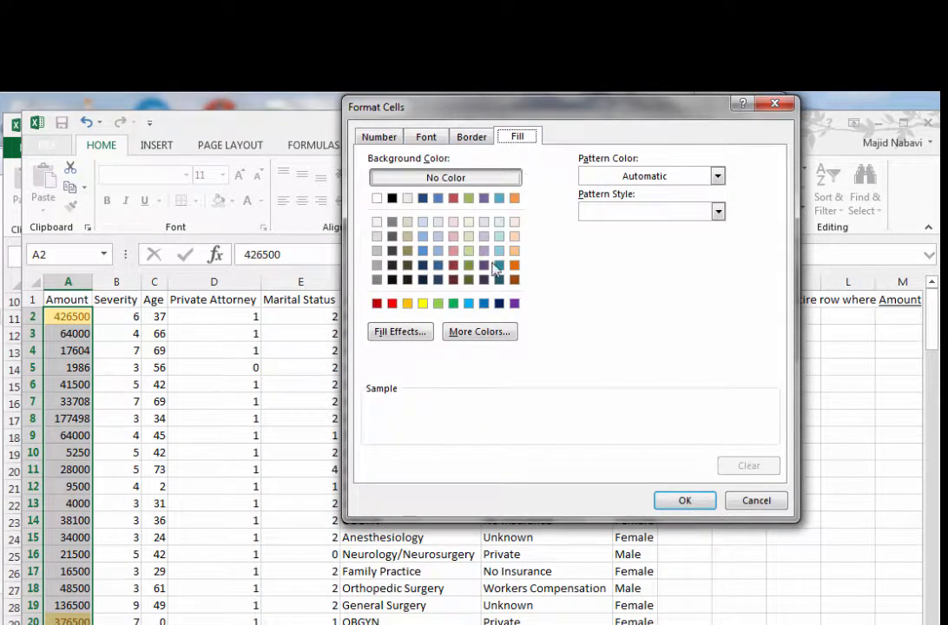
left_click(392, 303)
- Set the rule's font to blue and bold, and apply the rule to the Amount values
left_click(426, 138)
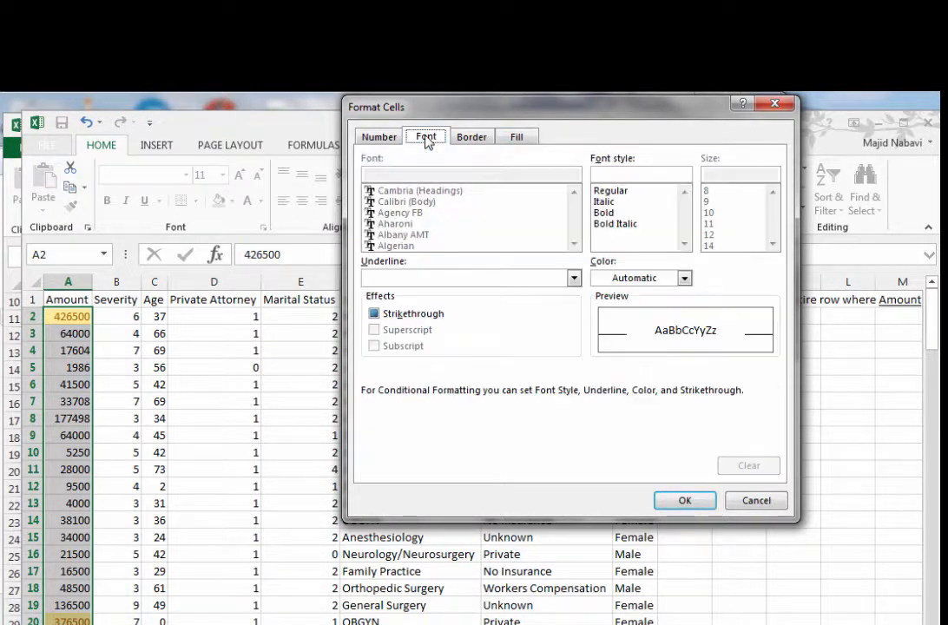
left_click(685, 279)
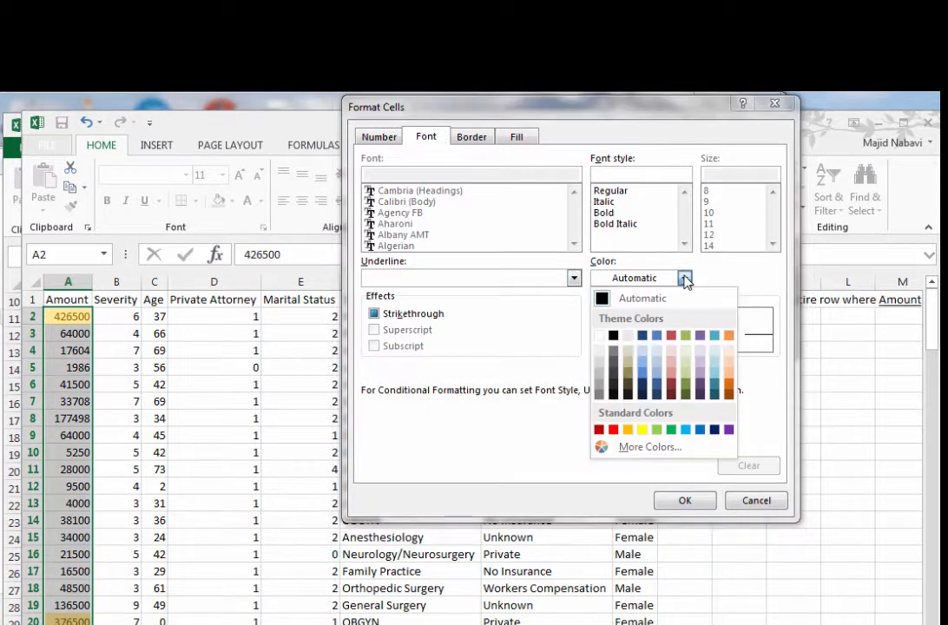
left_click(656, 385)
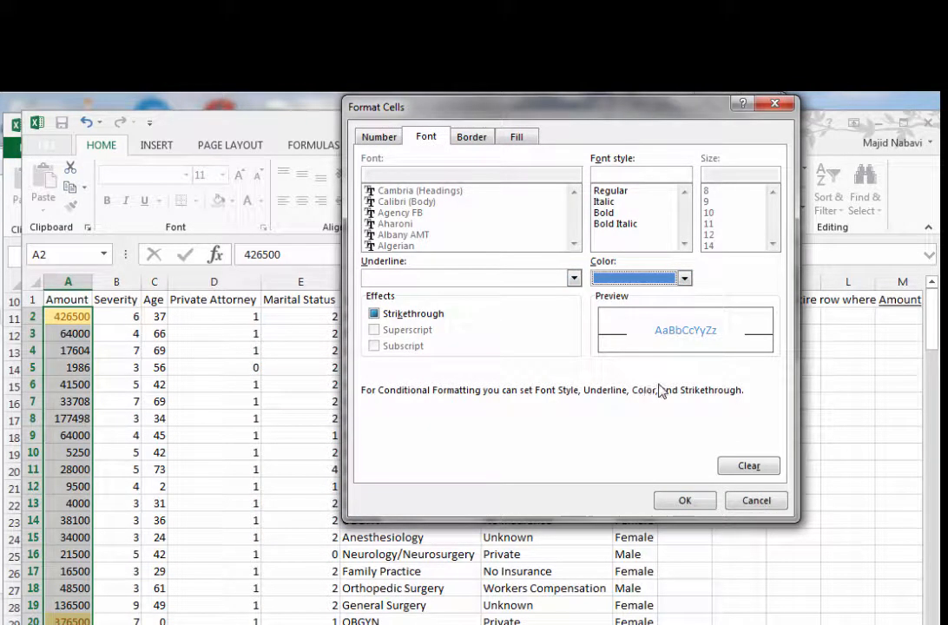
left_click(618, 213)
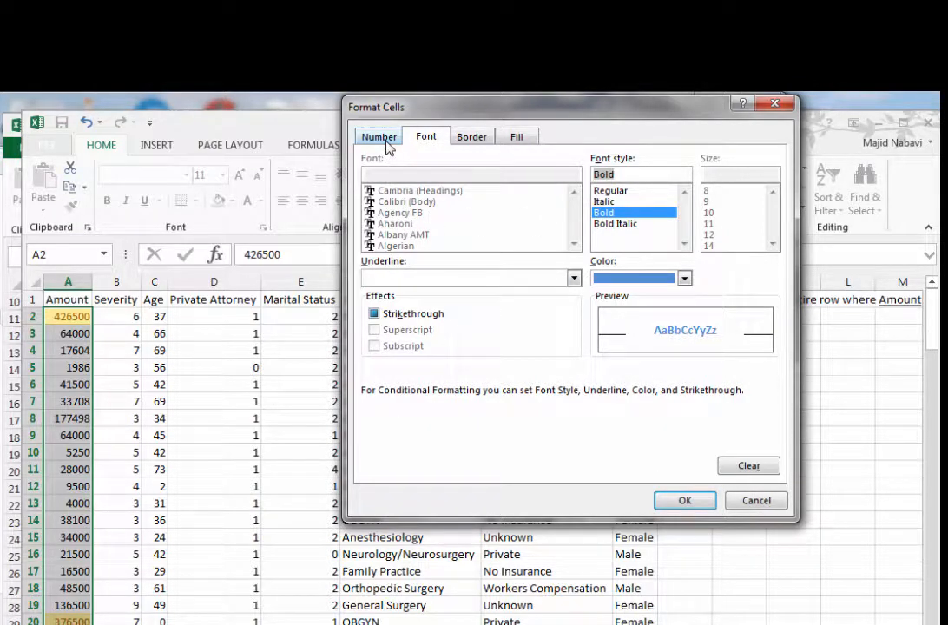
left_click(687, 501)
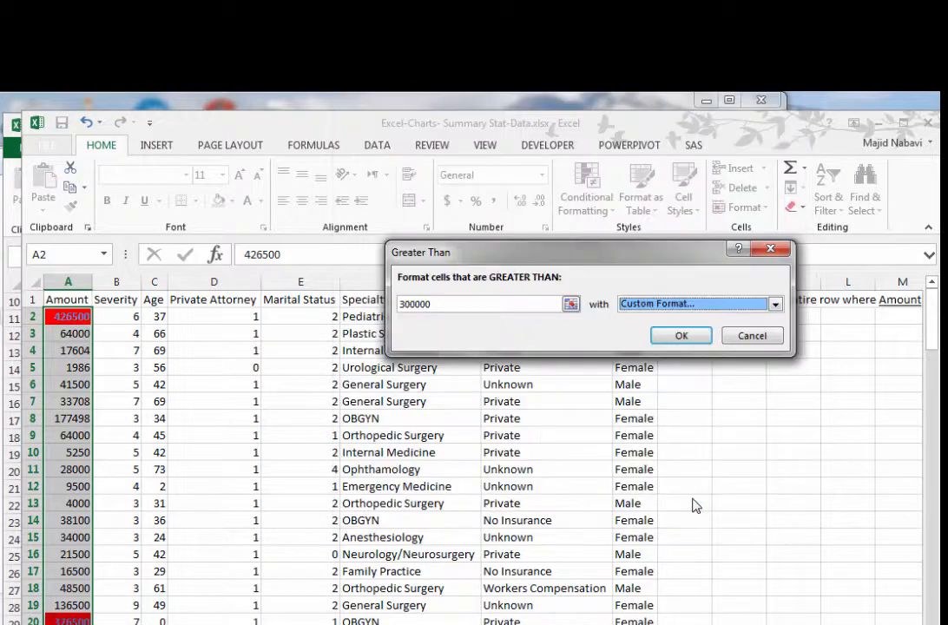
left_click(680, 337)
- Check which amounts further down column A are highlighted by the rule
left_click(295, 520)
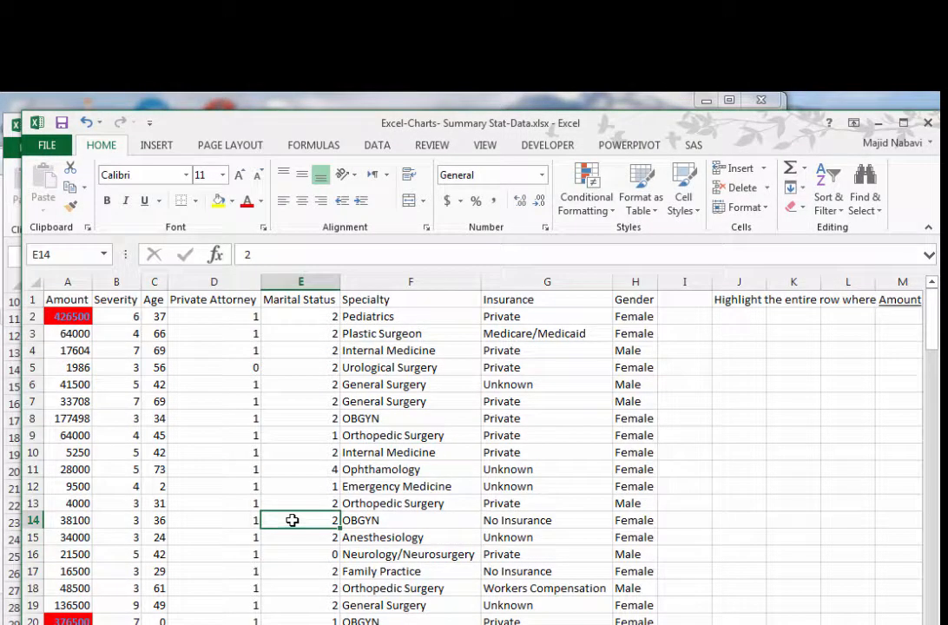
scroll(294, 522, "down", 1)
scroll(295, 522, "down", 7)
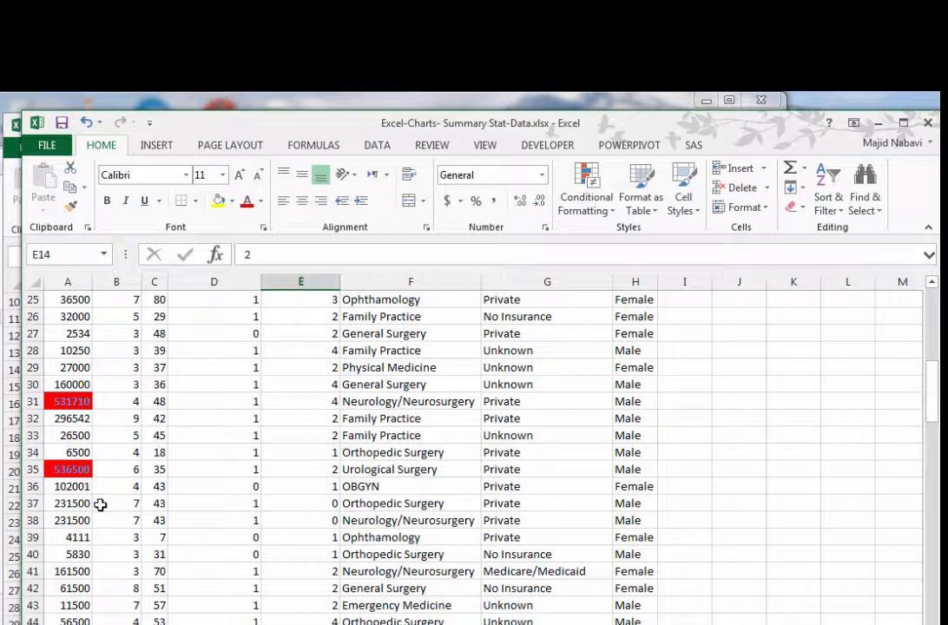
left_click(78, 452)
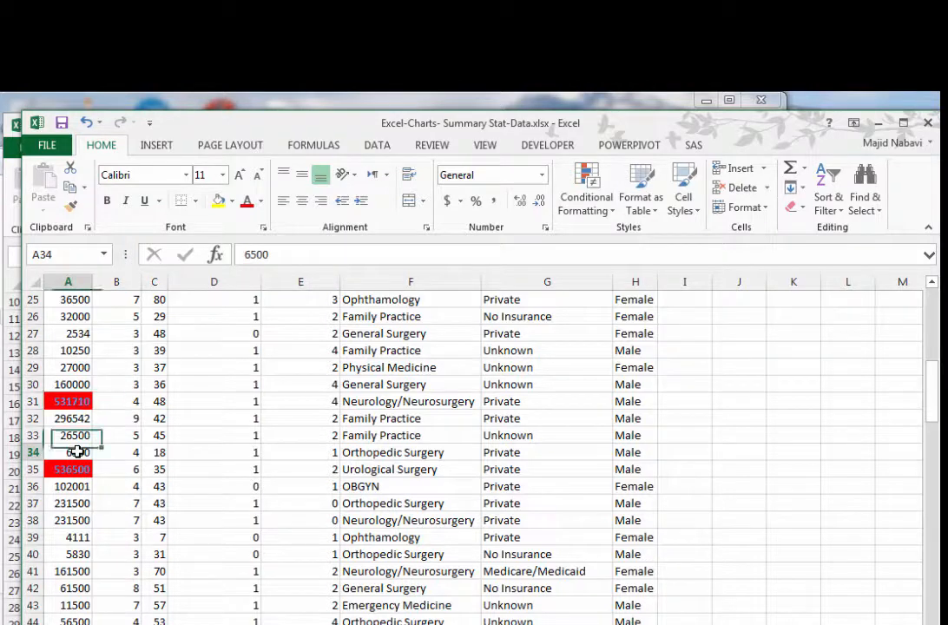
double_click(84, 452)
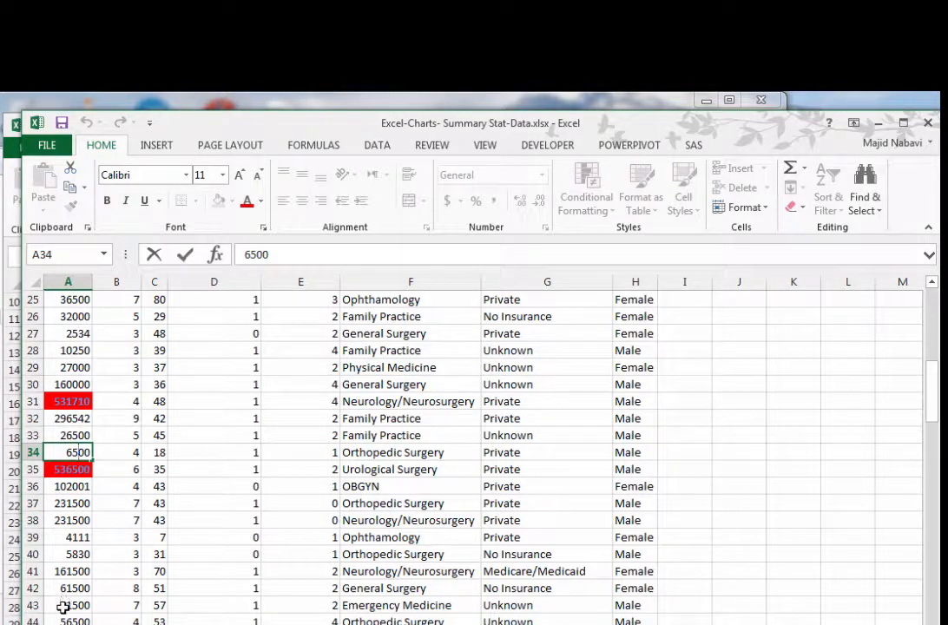
left_click(182, 559)
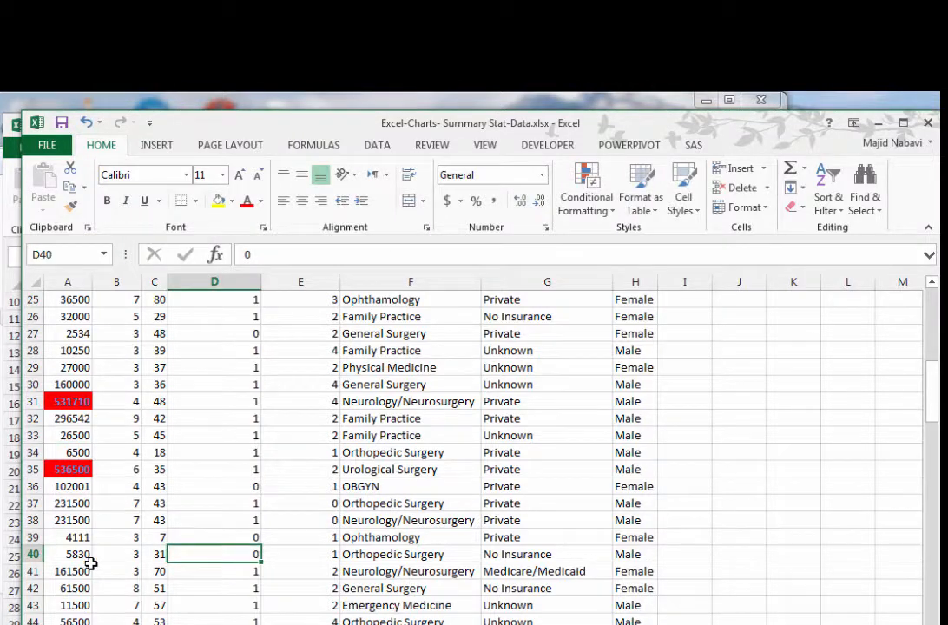
- Change the amount in cell A40 to 583000 to test the highlight rule
scroll(89, 557, "down", 1)
left_click(85, 503)
double_click(87, 503)
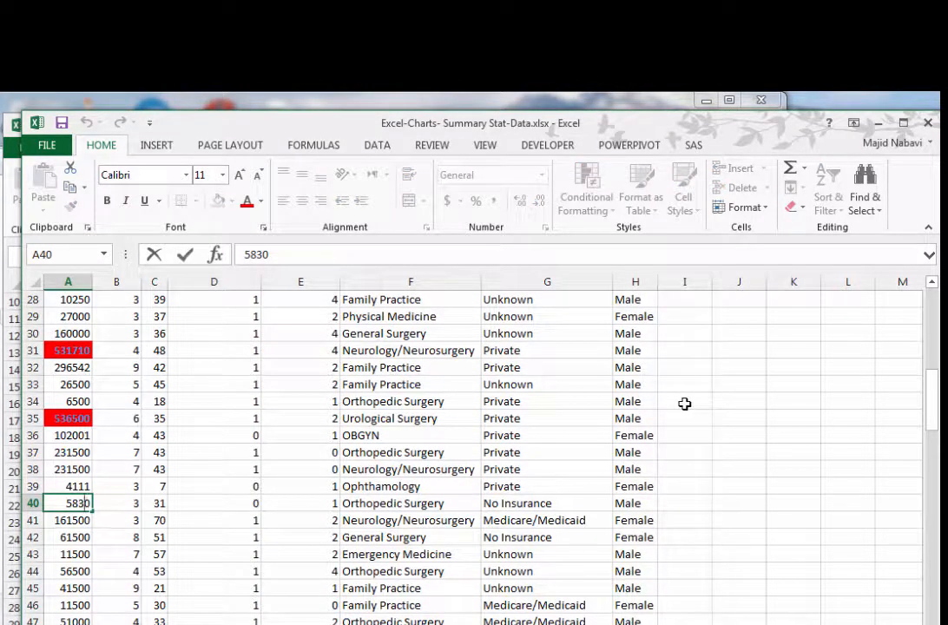
type("00")
key("Return")
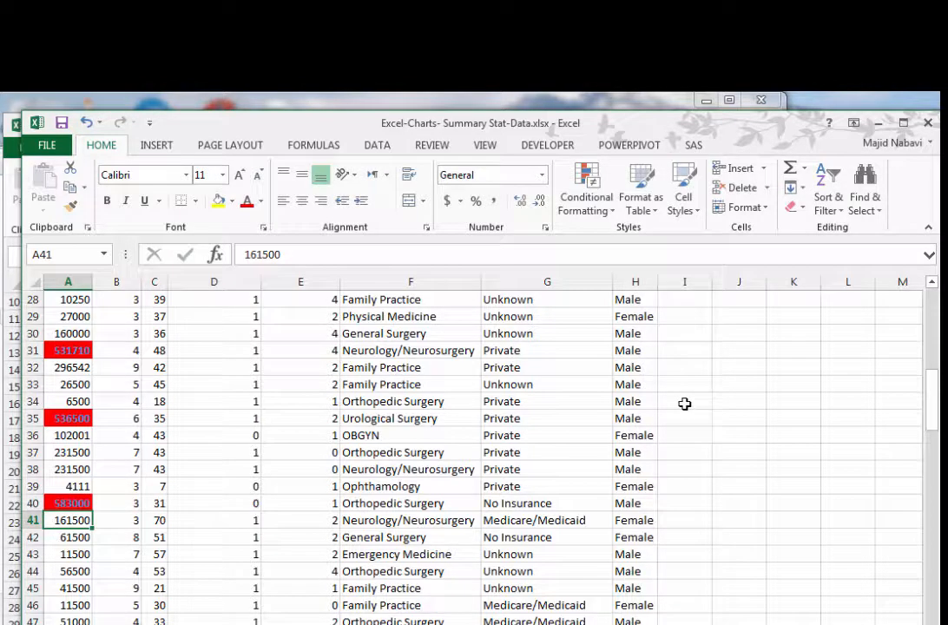
- Restore the amount in cell A40 to 5830
left_click(78, 504)
double_click(78, 503)
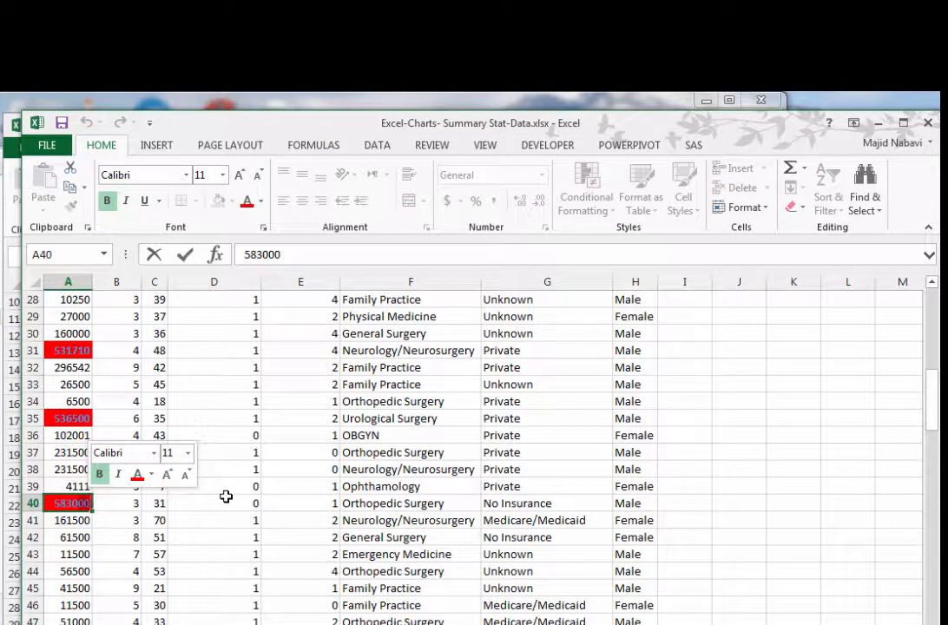
type("5830")
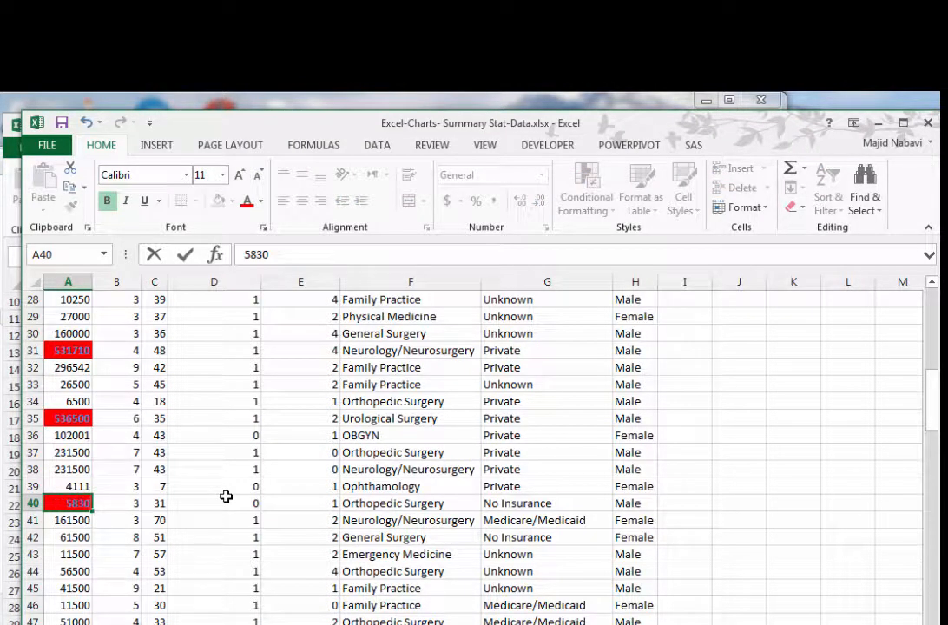
key("Return")
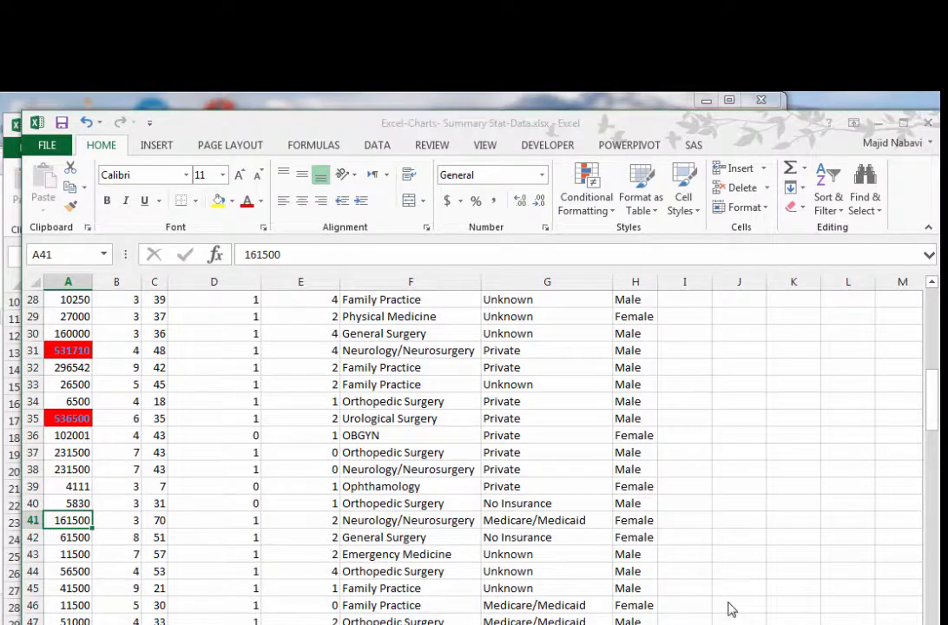
- Clear the conditional formatting rules from the entire sheet
left_click(610, 212)
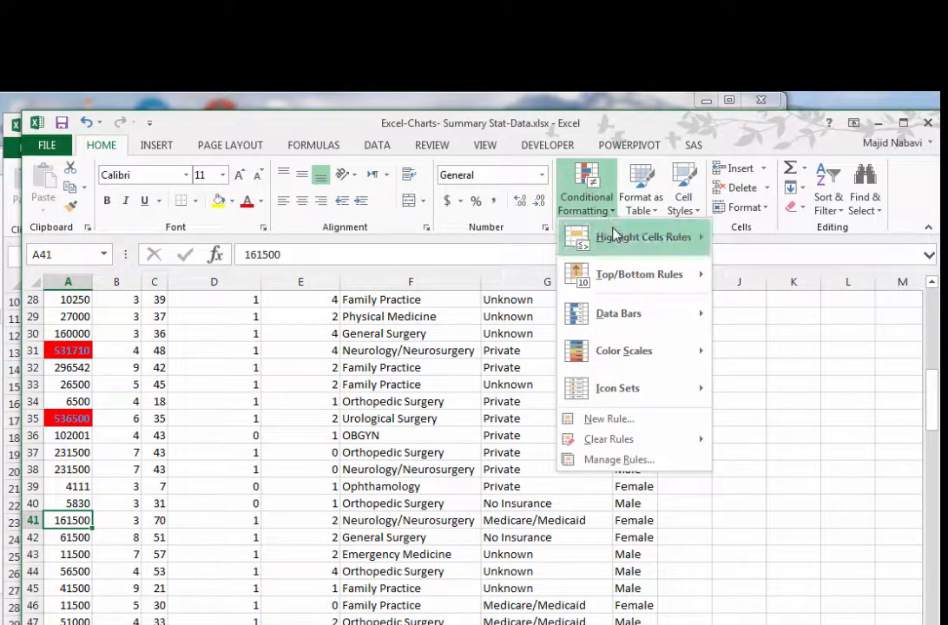
mouse_move(621, 443)
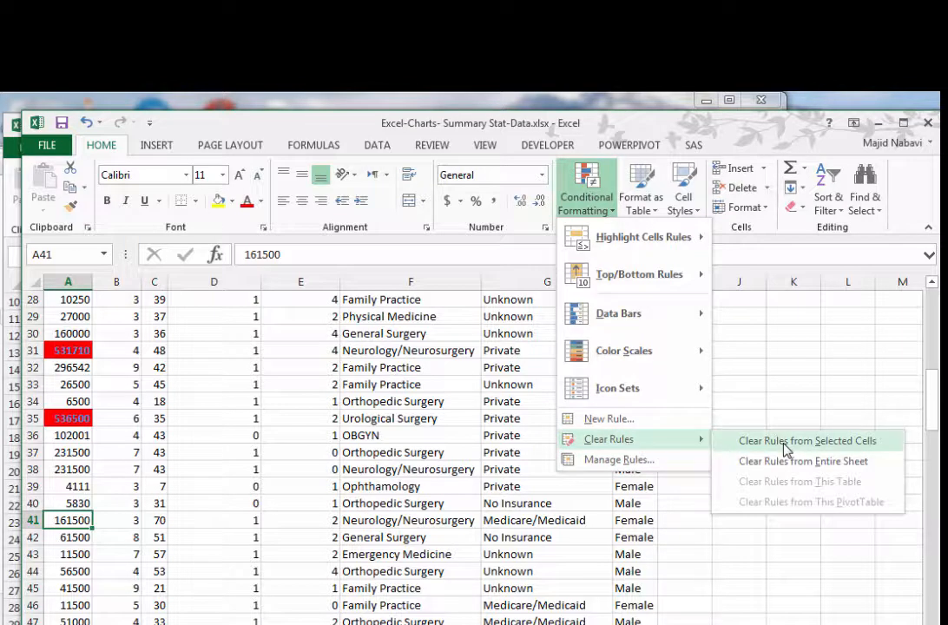
left_click(825, 468)
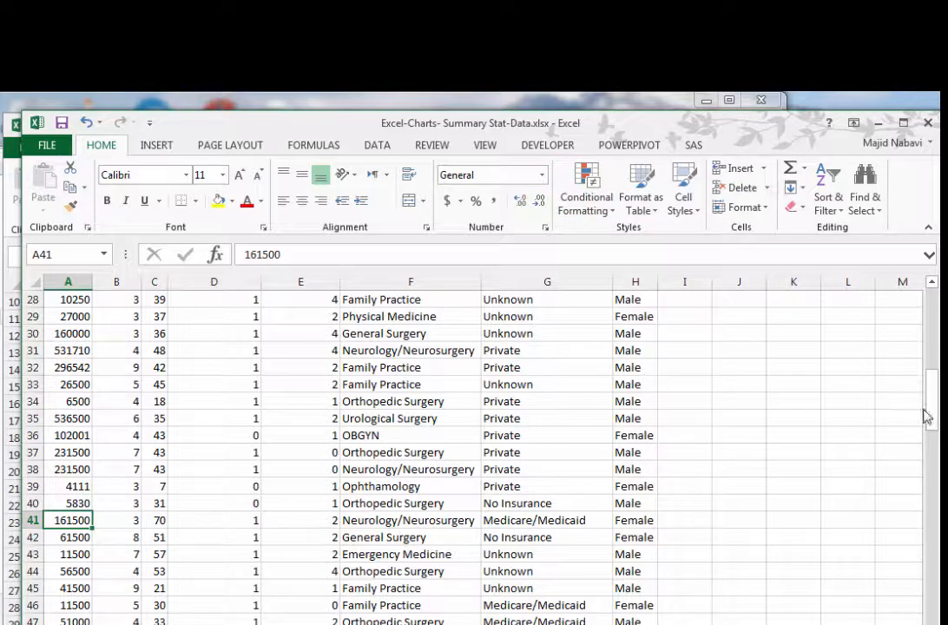
left_click_drag(926, 417, 928, 299)
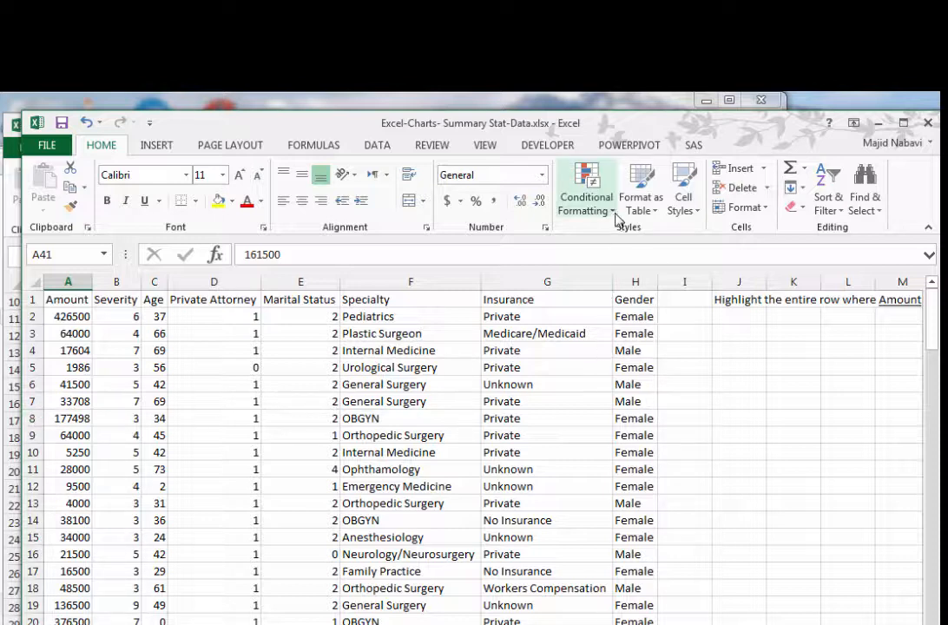
- Create a formula-based conditional formatting rule for cells A2:H2 with the formula =$A$2>=300000
left_click_drag(92, 316, 623, 314)
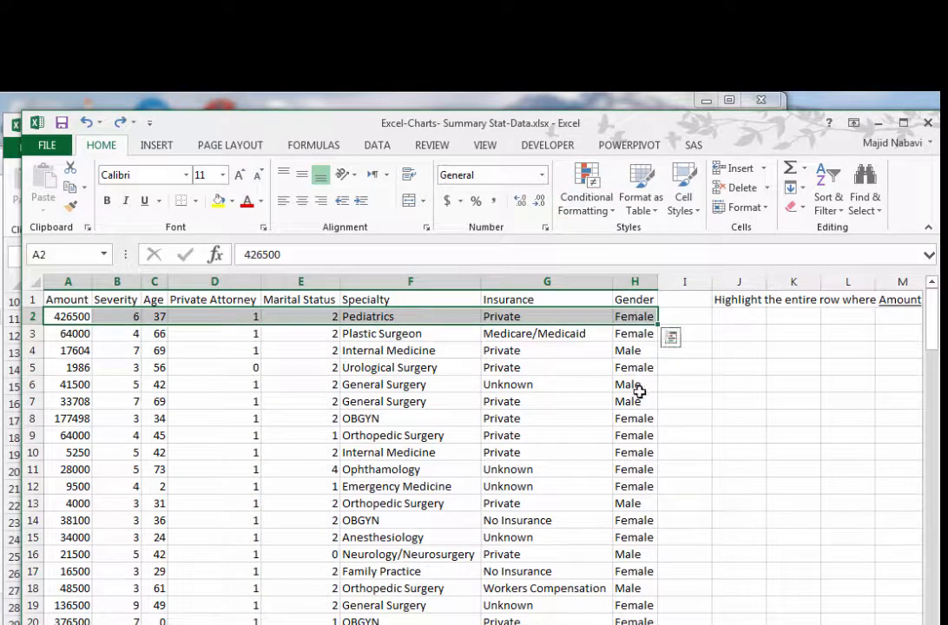
left_click(613, 211)
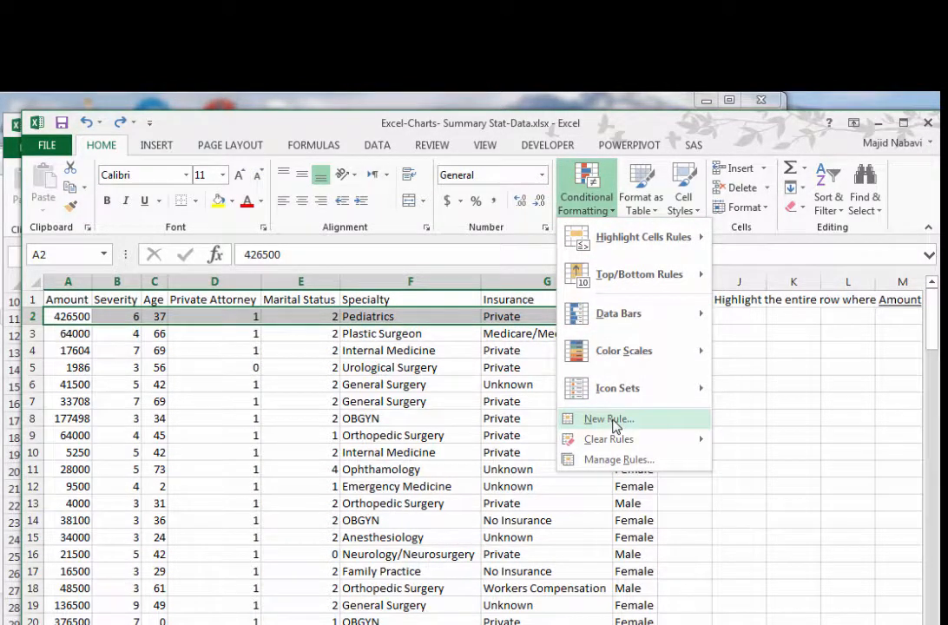
left_click(613, 420)
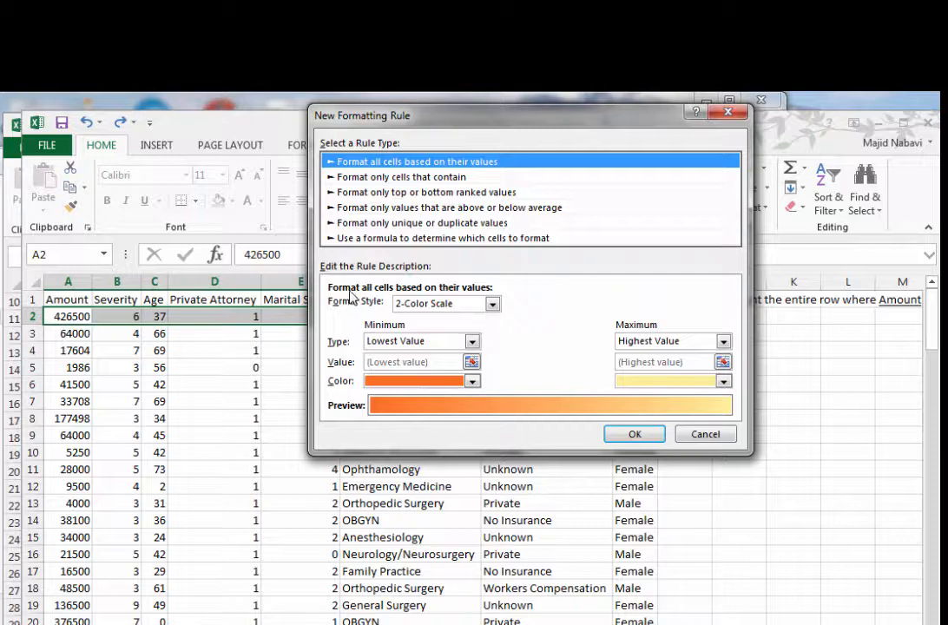
left_click(377, 239)
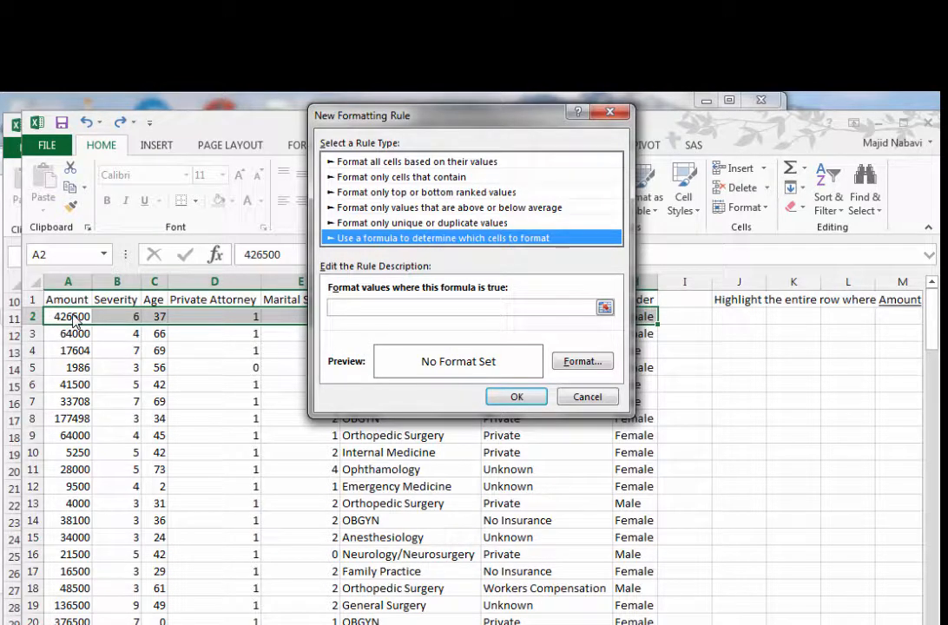
left_click(604, 308)
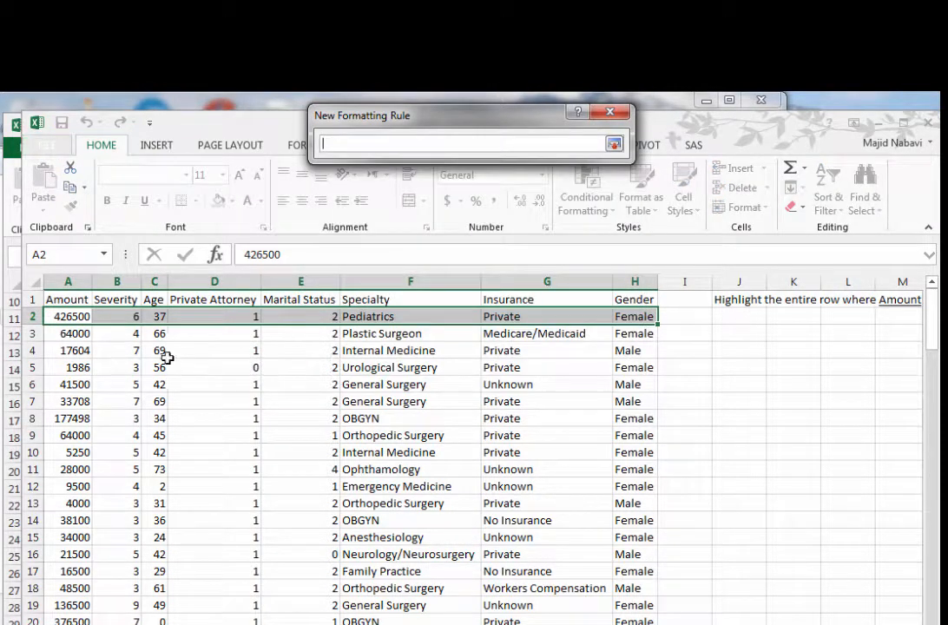
left_click(65, 312)
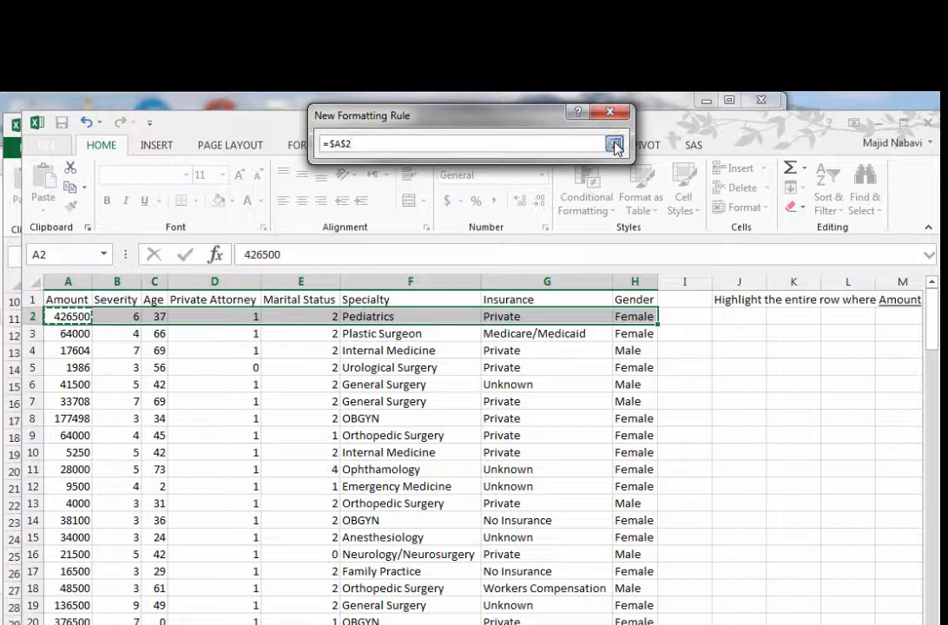
left_click(614, 144)
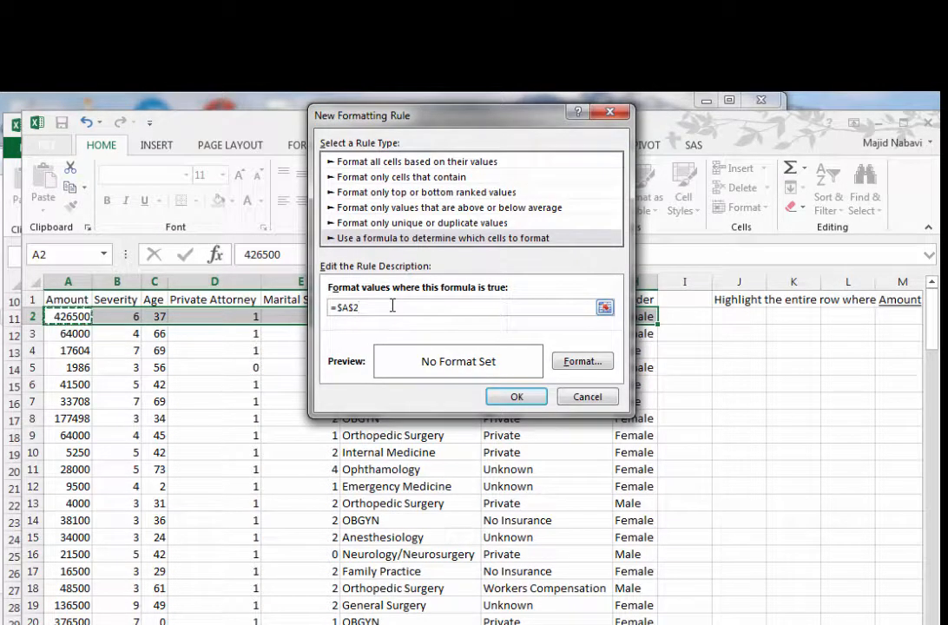
type(">=300000")
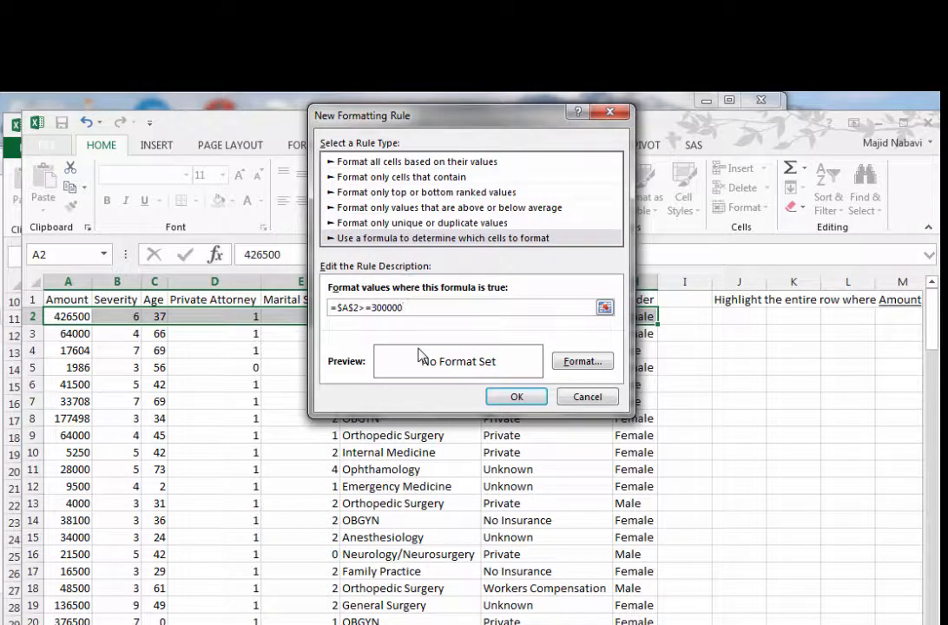
- Give the rule's format a yellow background fill with the lightest dotted pattern style
left_click(582, 361)
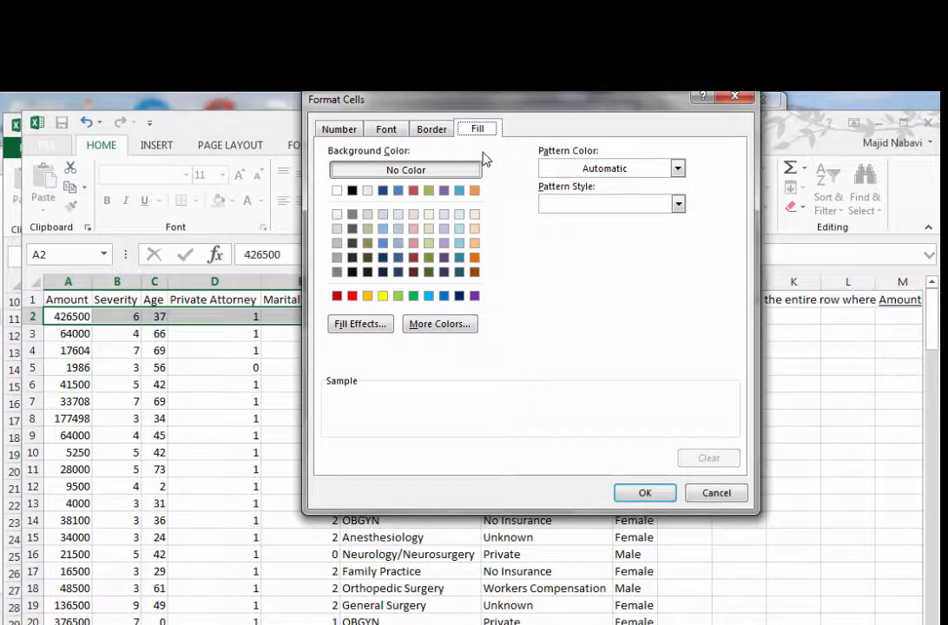
left_click(383, 296)
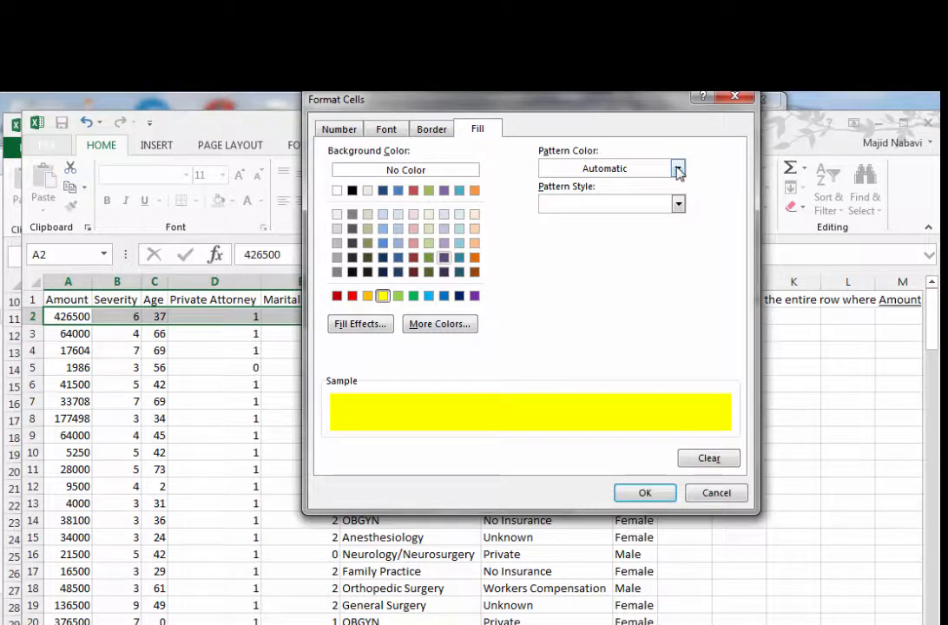
left_click(678, 204)
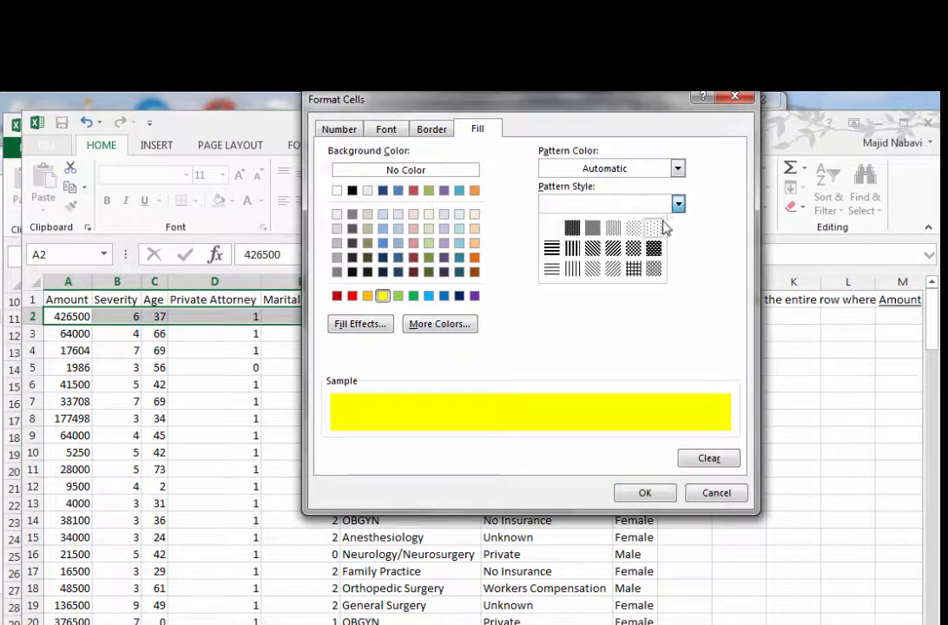
left_click(654, 227)
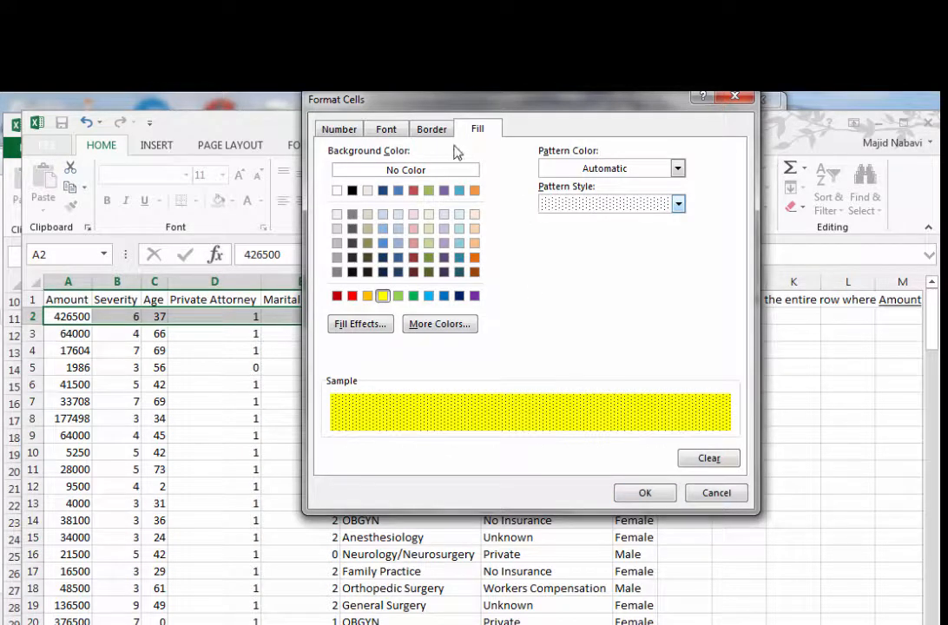
- Set the rule's font to bold and blue, and accept the cell format
left_click(387, 130)
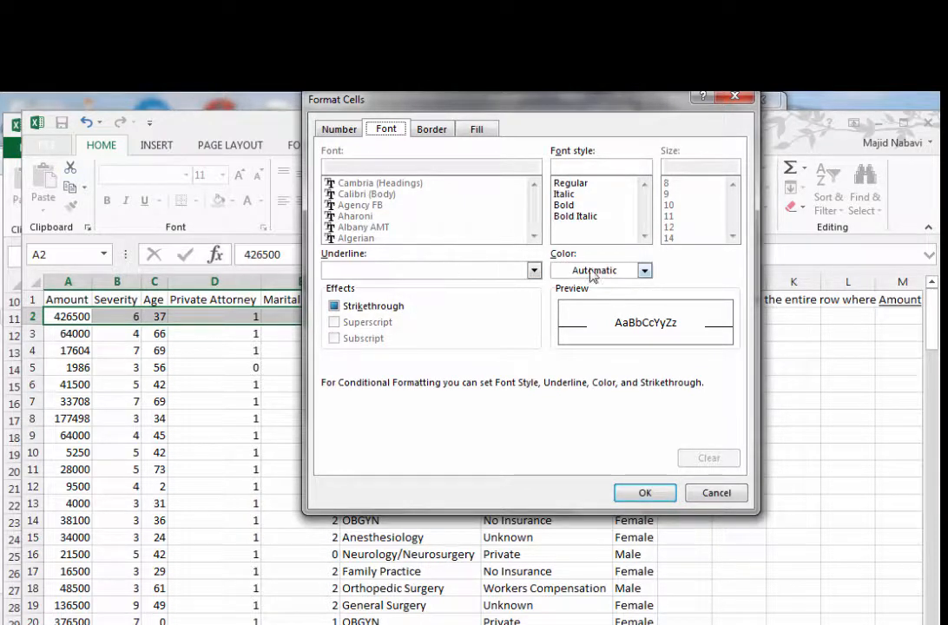
left_click(564, 206)
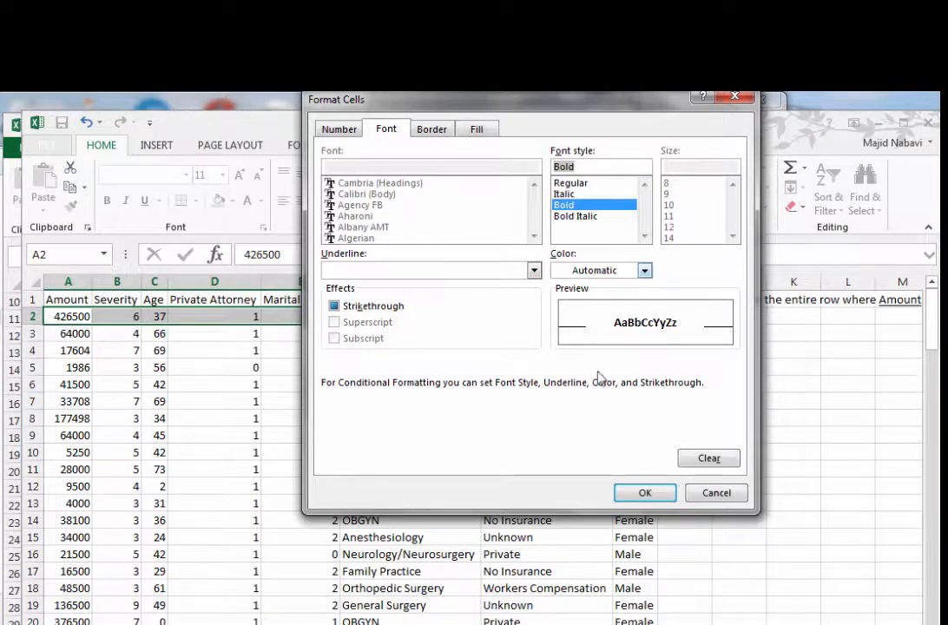
left_click(534, 271)
left_click(535, 272)
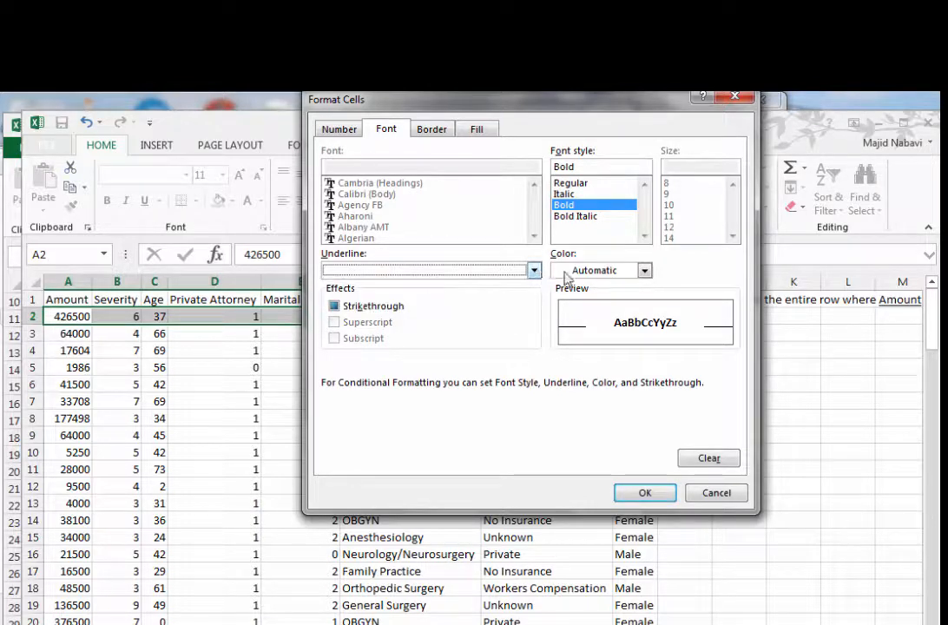
left_click(645, 271)
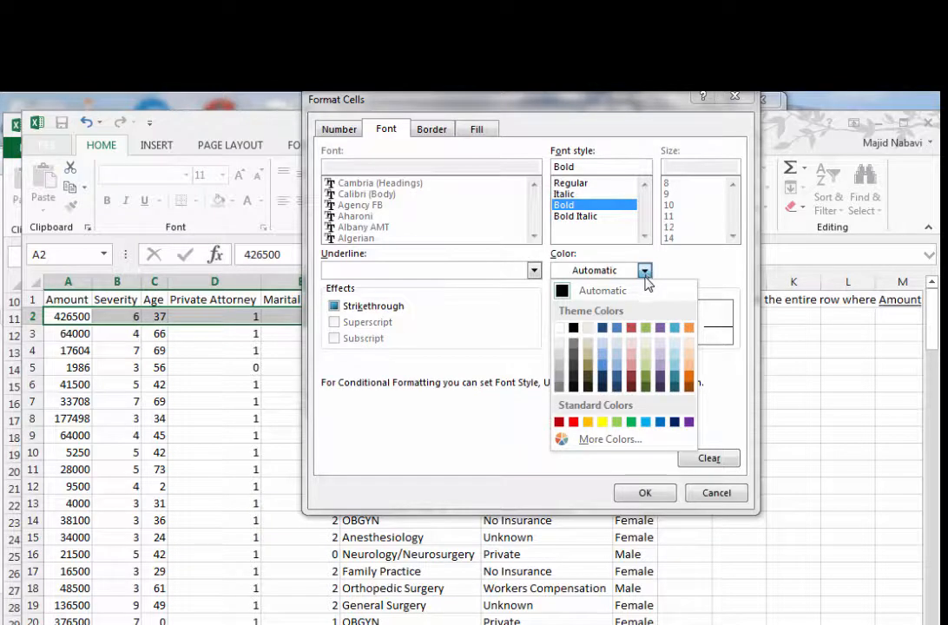
left_click(660, 422)
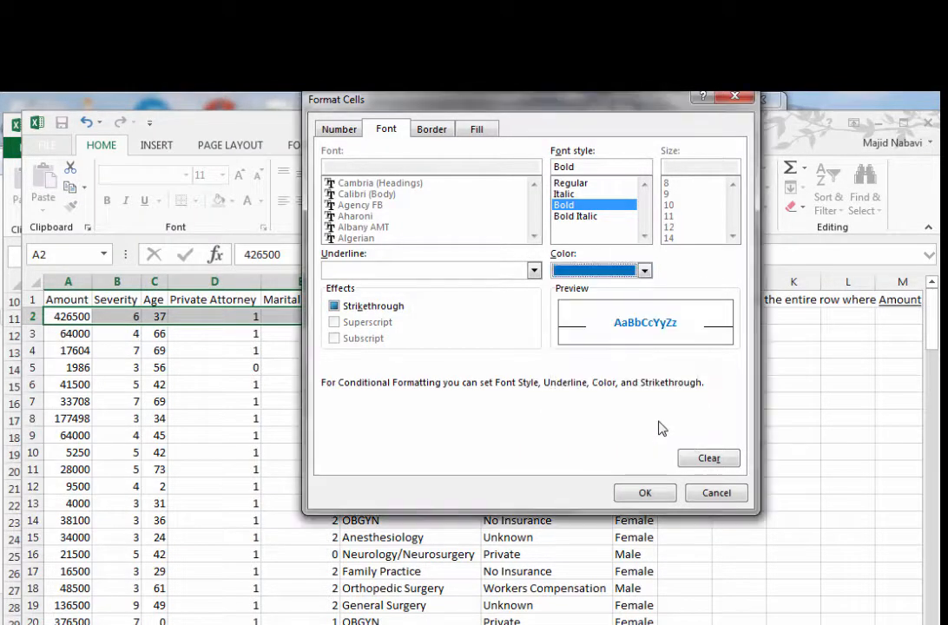
left_click(643, 493)
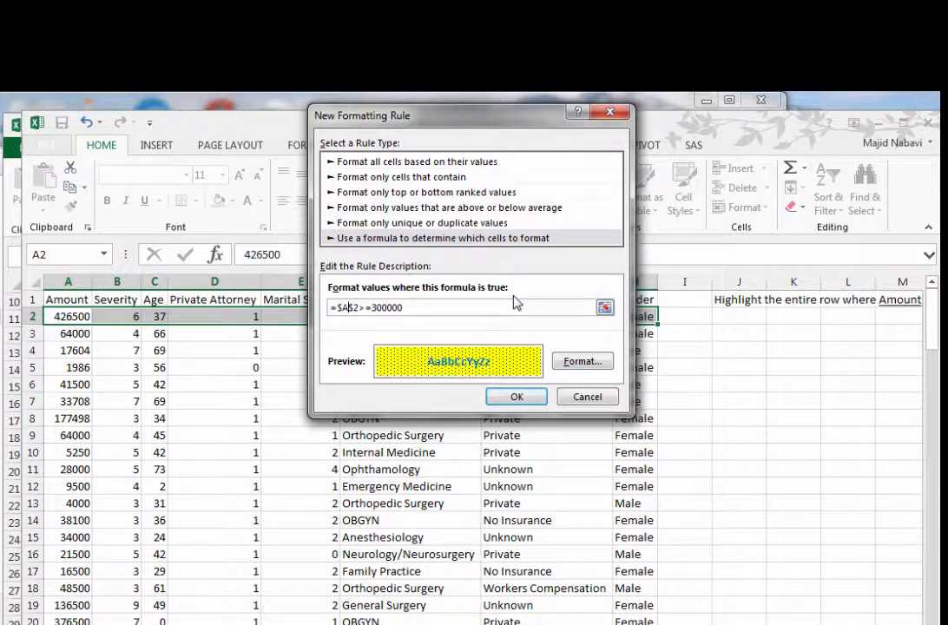
- Make the row reference relative so the formula reads =$A2>=300000, and apply the rule
key("BackSpace")
left_click(517, 397)
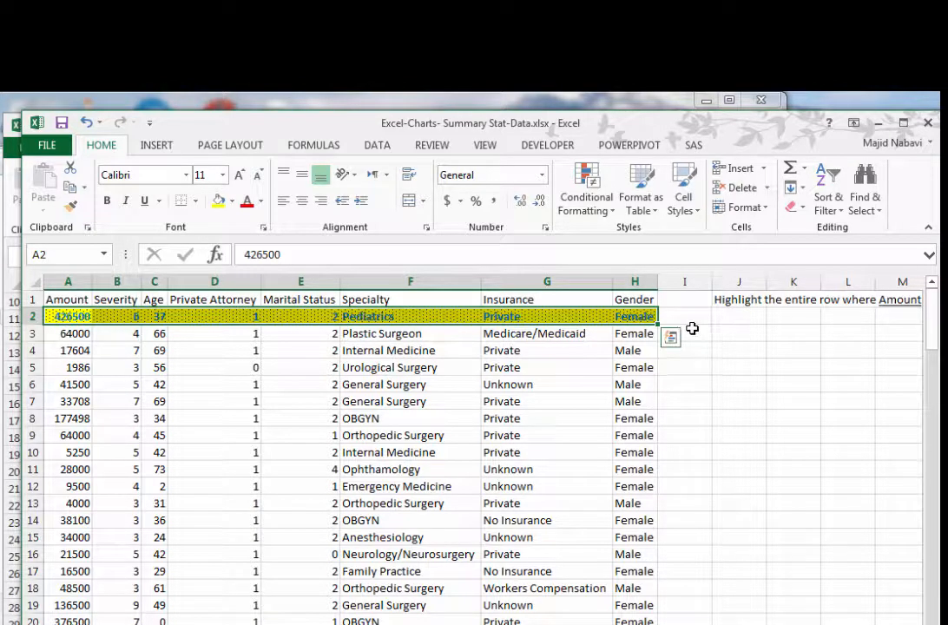
- Copy the conditional formatting from A2:H2 to the remaining data rows below with Format Painter
left_click(72, 209)
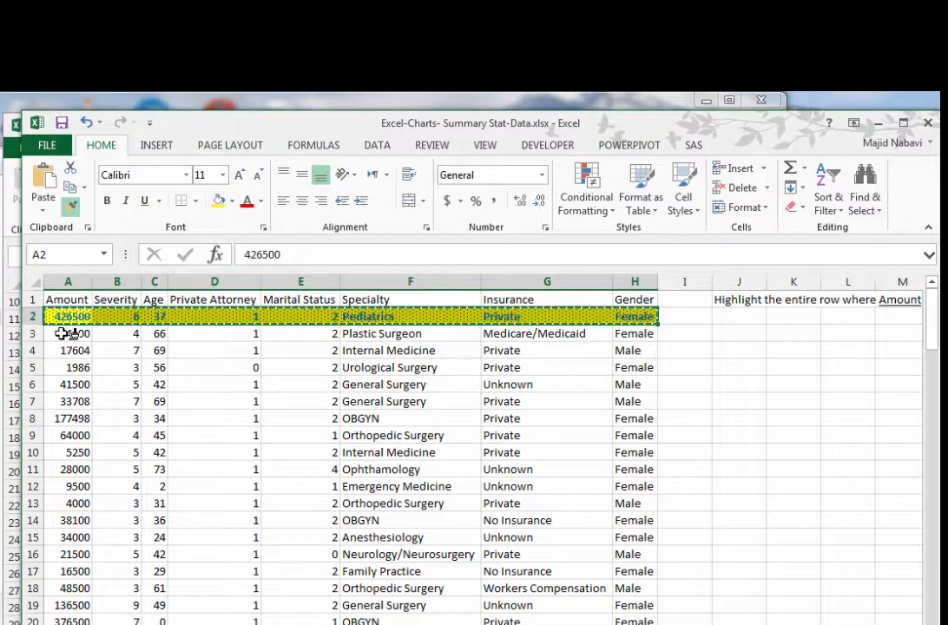
mouse_move(67, 333)
left_mouse_down()
mouse_move(590, 491)
mouse_move(633, 555)
mouse_move(638, 620)
mouse_move(627, 602)
left_mouse_up()
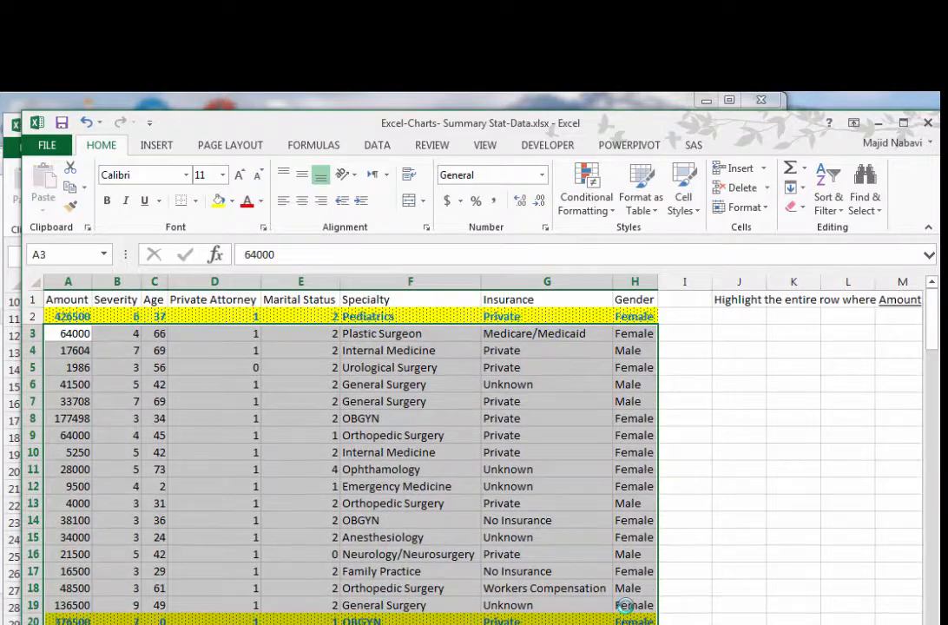
left_click(555, 487)
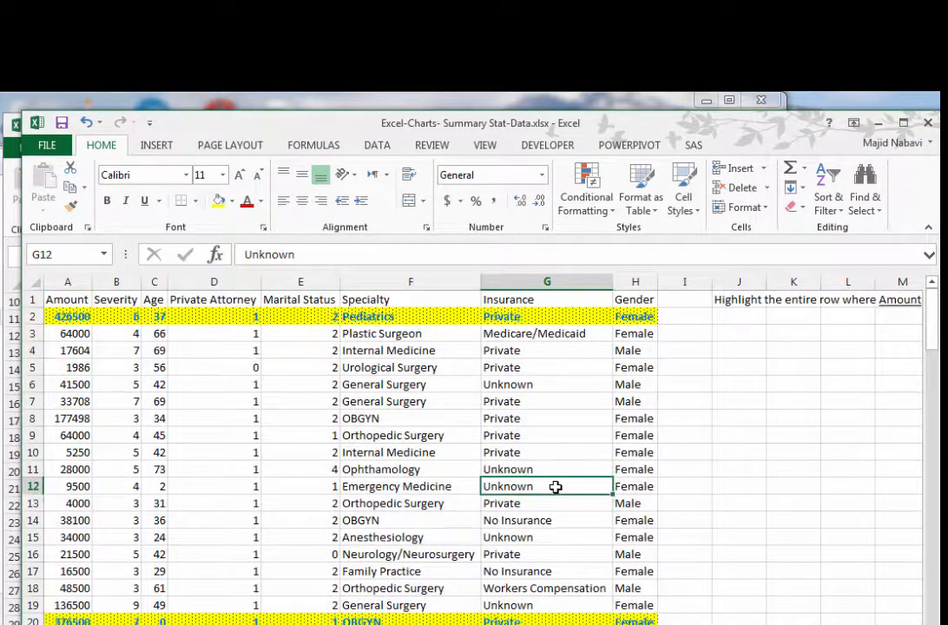
- Review the highlighted rows and change the amount in cell A38 to 2315000 to test the rule
scroll(555, 489, "down", 2)
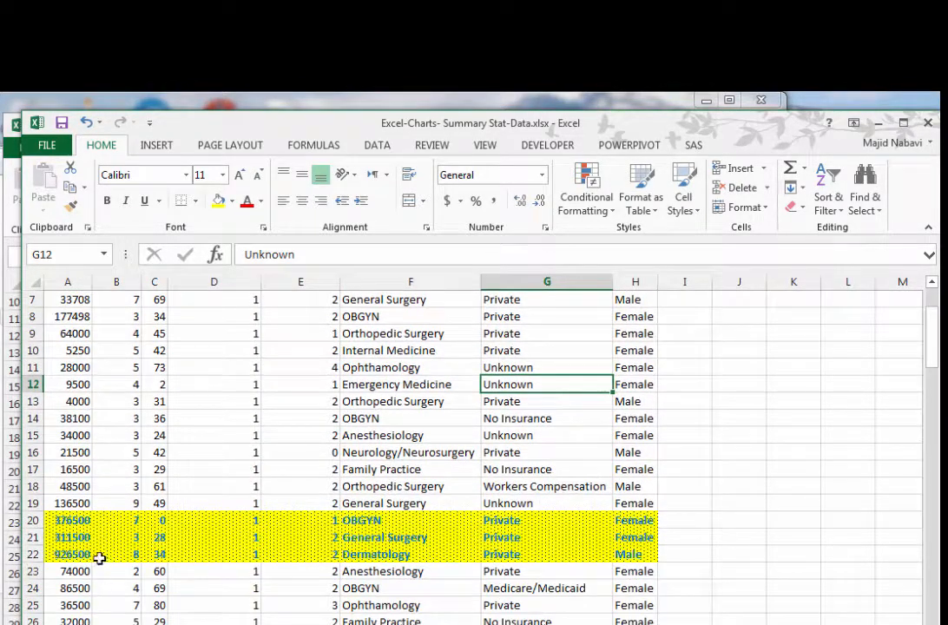
scroll(135, 503, "down", 4)
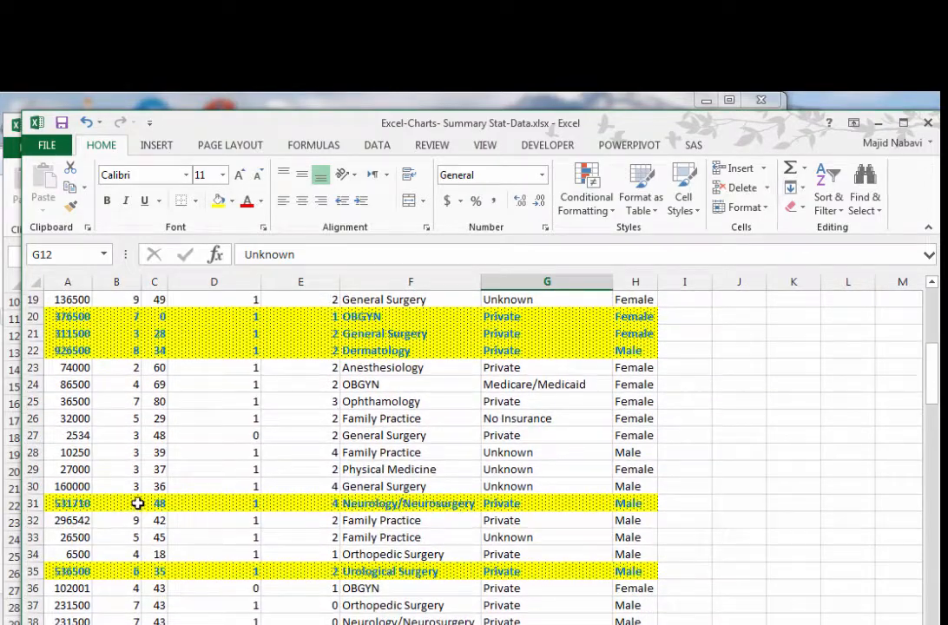
scroll(140, 482, "down", 7)
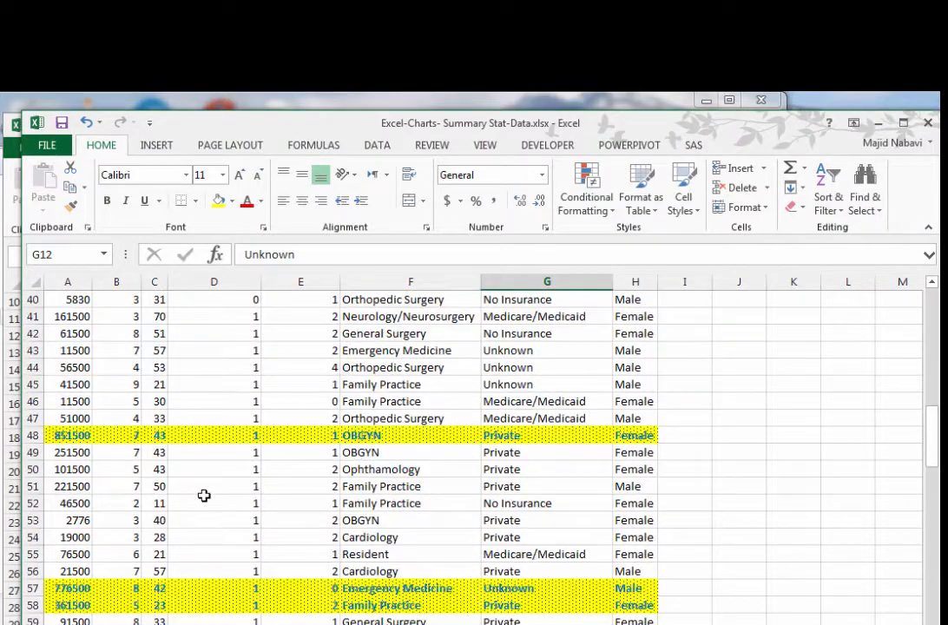
scroll(205, 498, "down", 3)
scroll(300, 514, "up", 6)
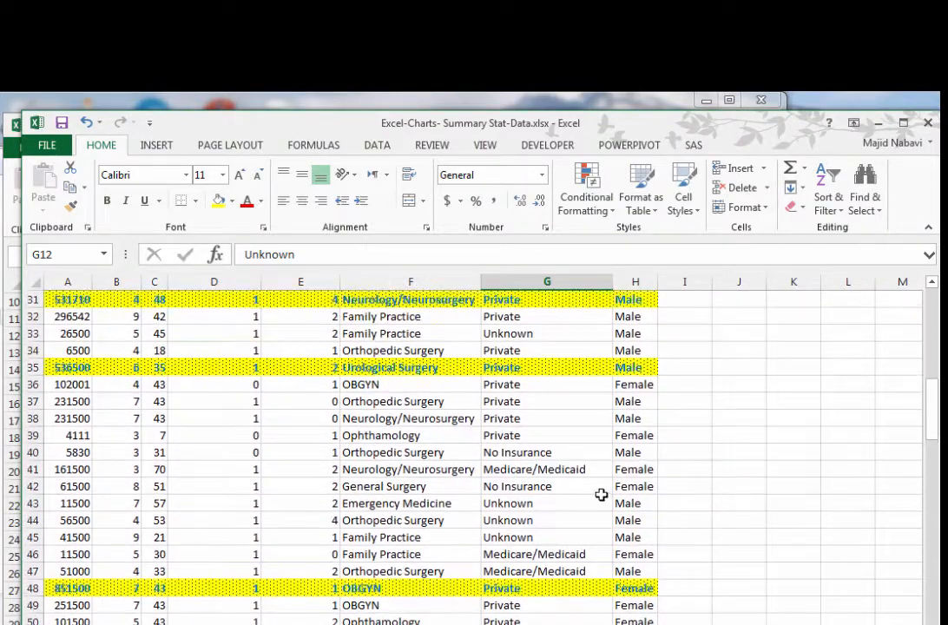
double_click(82, 418)
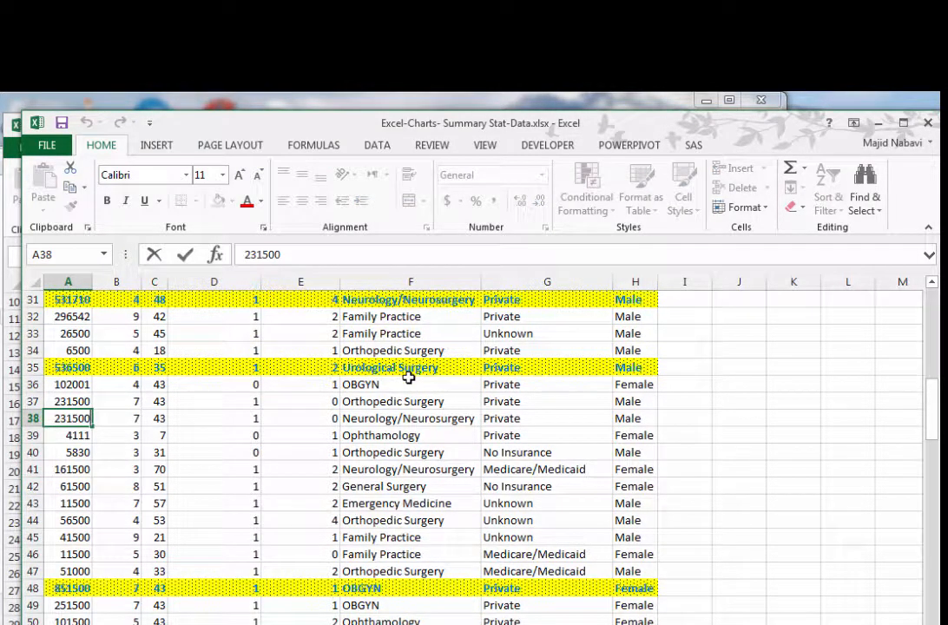
type("0")
key("Return")
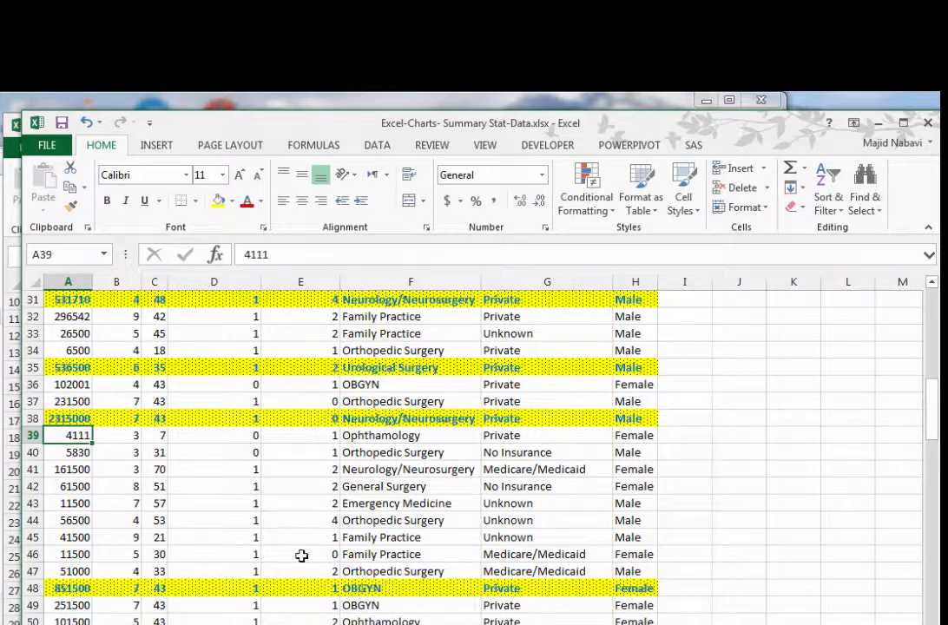
- Restore the amount in cell A38 to 231500
double_click(83, 417)
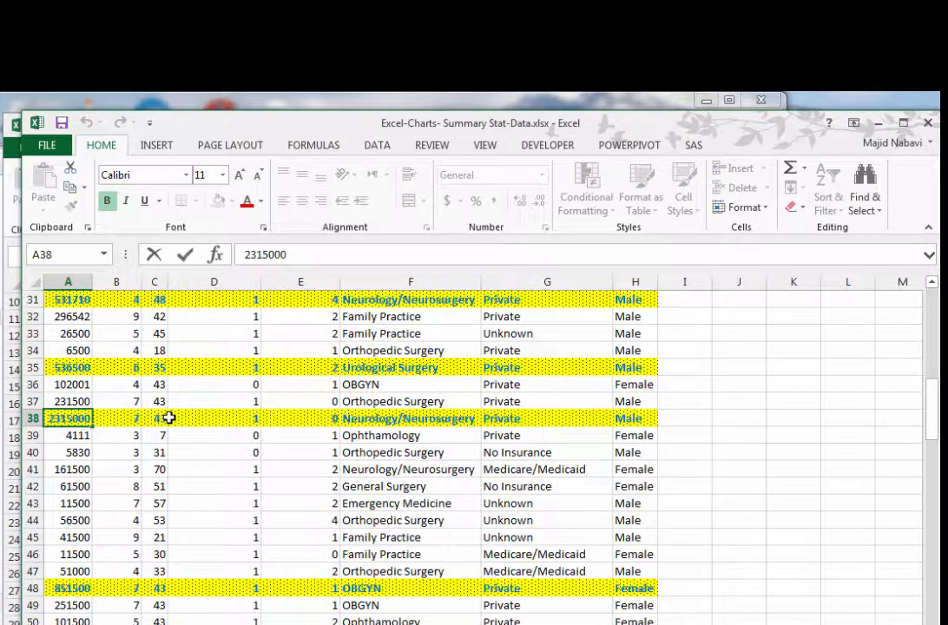
key("BackSpace")
key("Return")
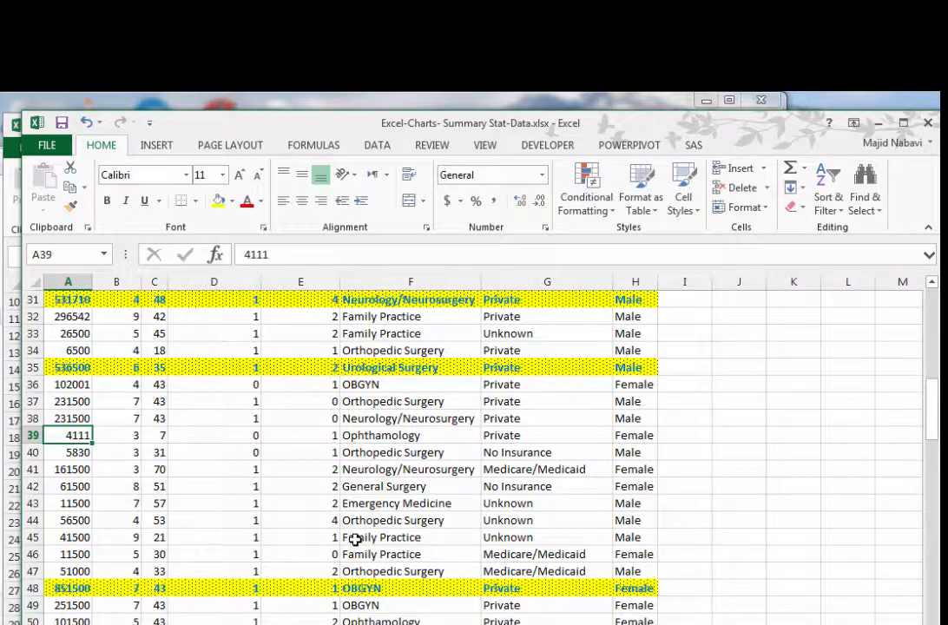
- Clear all conditional formatting rules from the entire sheet and select cell A2
scroll(370, 480, "up", 10)
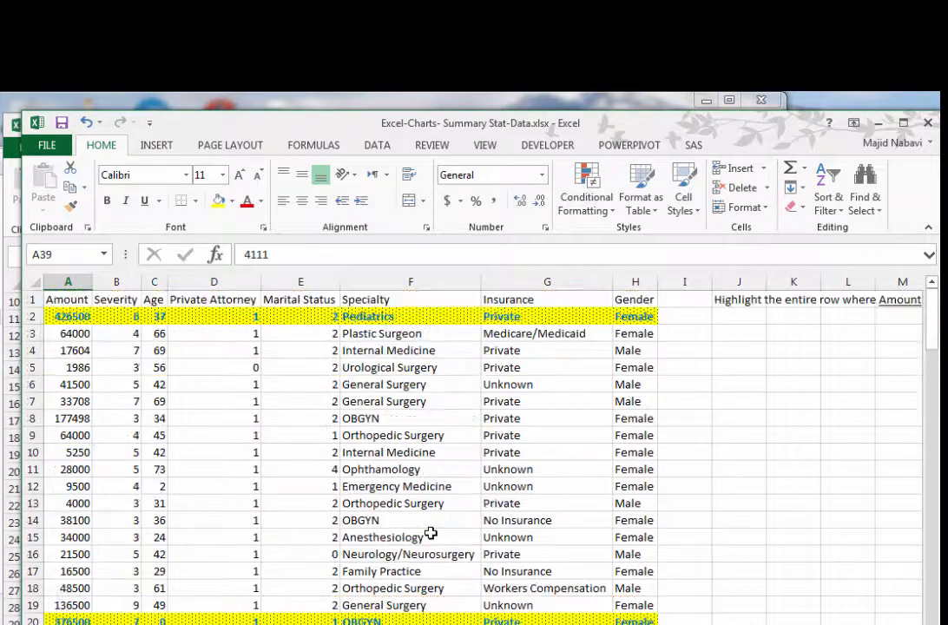
left_click(611, 214)
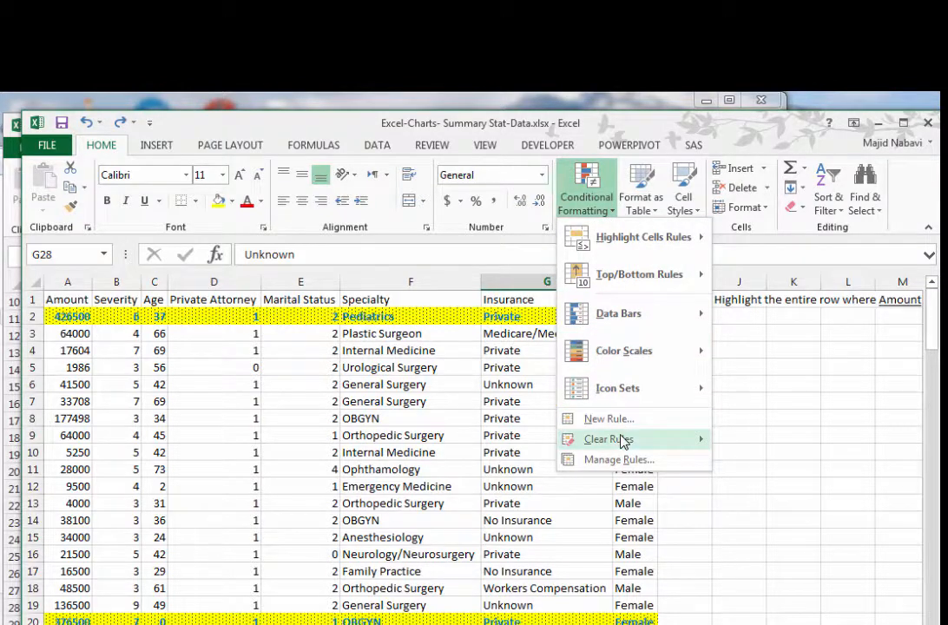
mouse_move(630, 439)
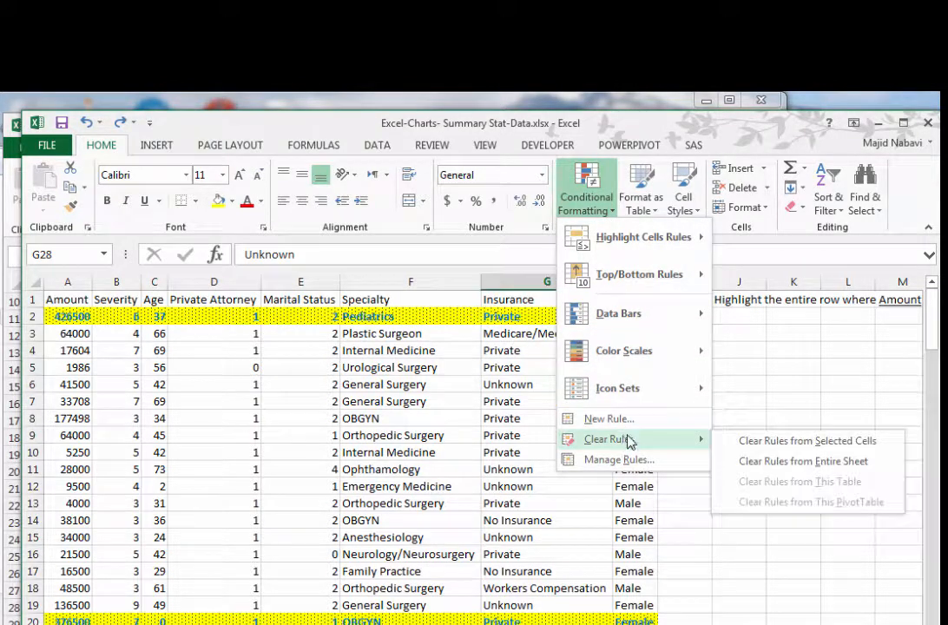
left_click(791, 462)
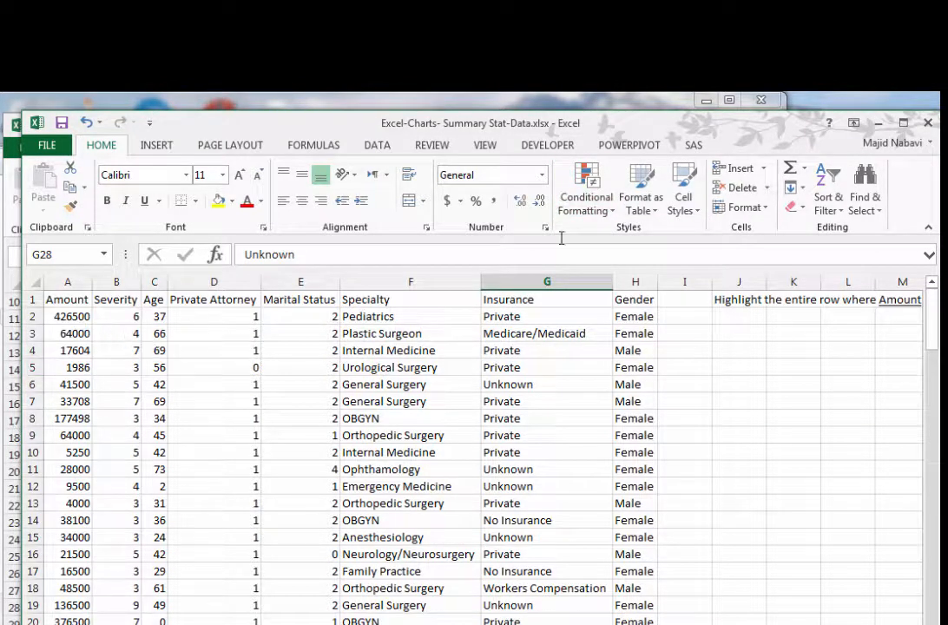
left_click(75, 316)
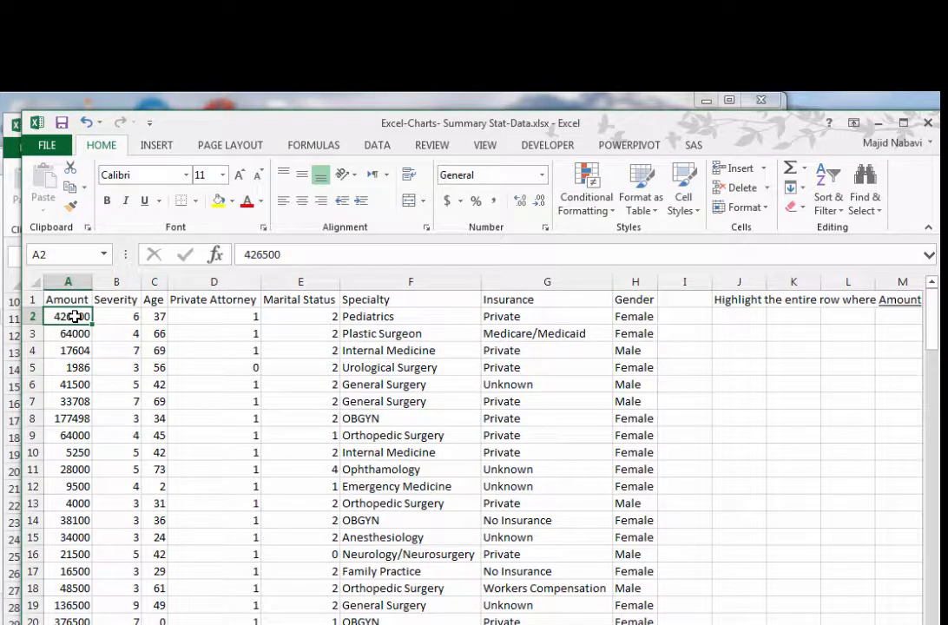
- Format the top 5% of the amounts in A2:A119 with Yellow Fill with Dark Yellow Text using a Top/Bottom rule
key("ctrl+shift+Down")
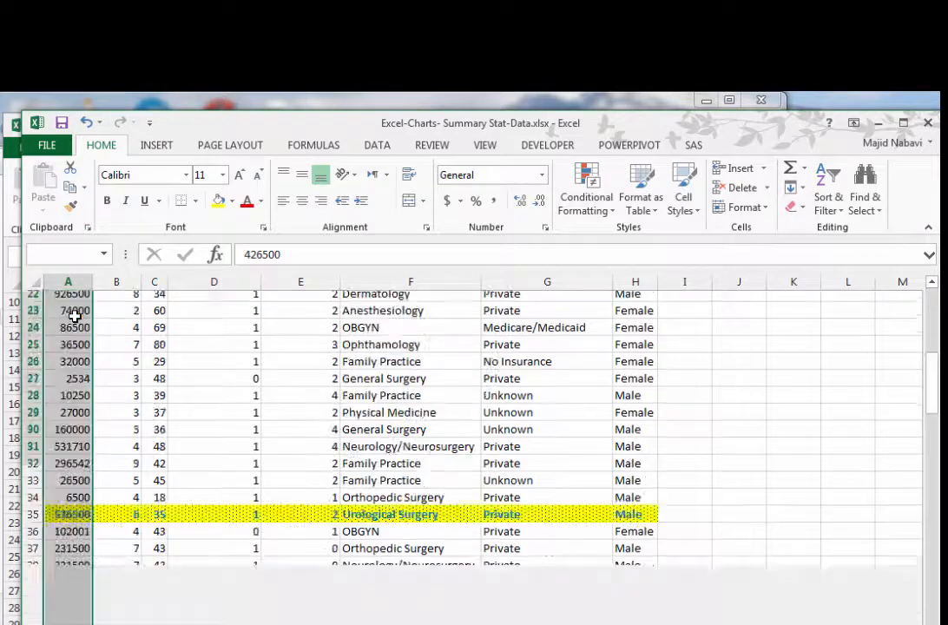
left_click(612, 212)
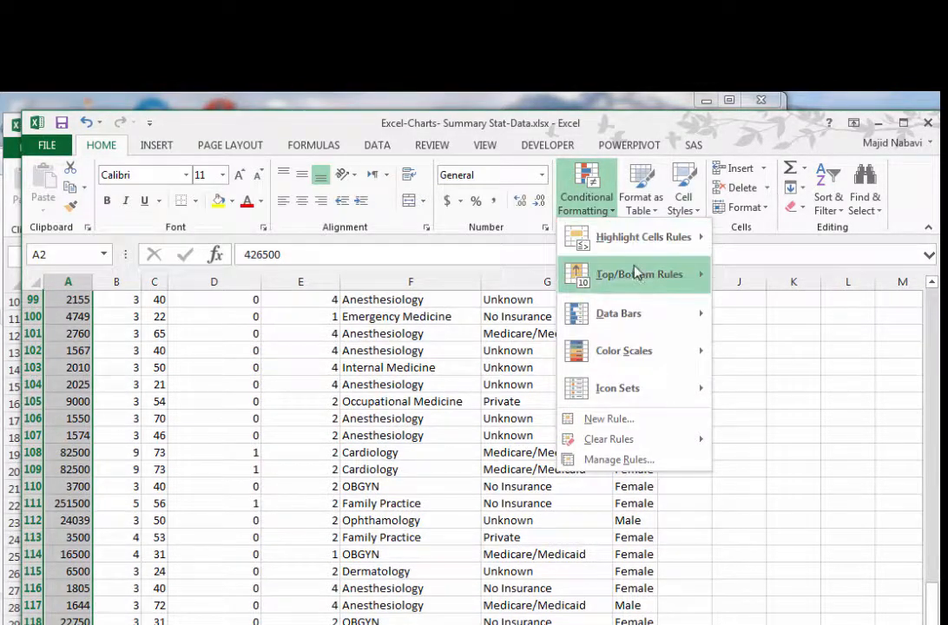
mouse_move(636, 275)
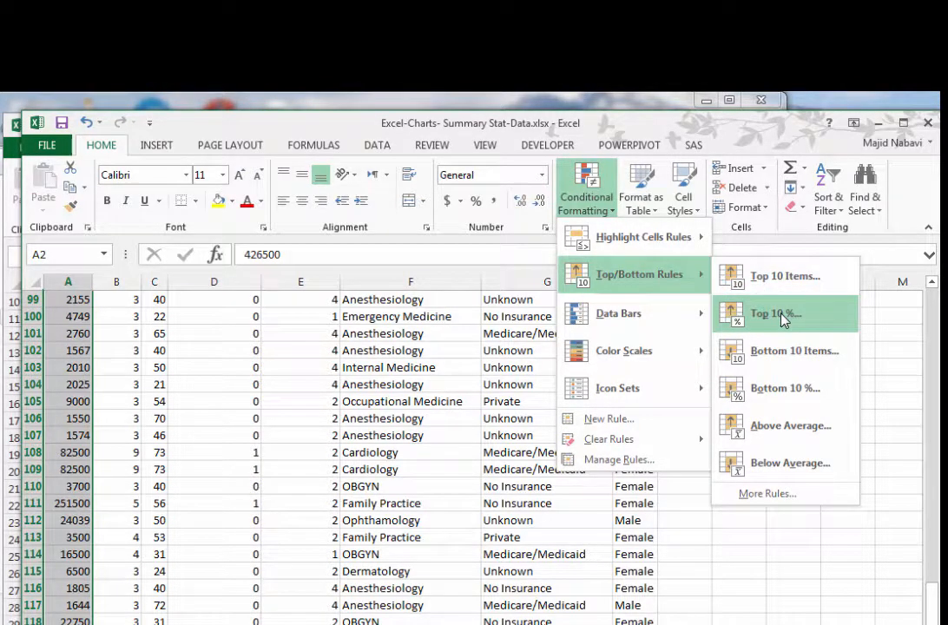
left_click(741, 316)
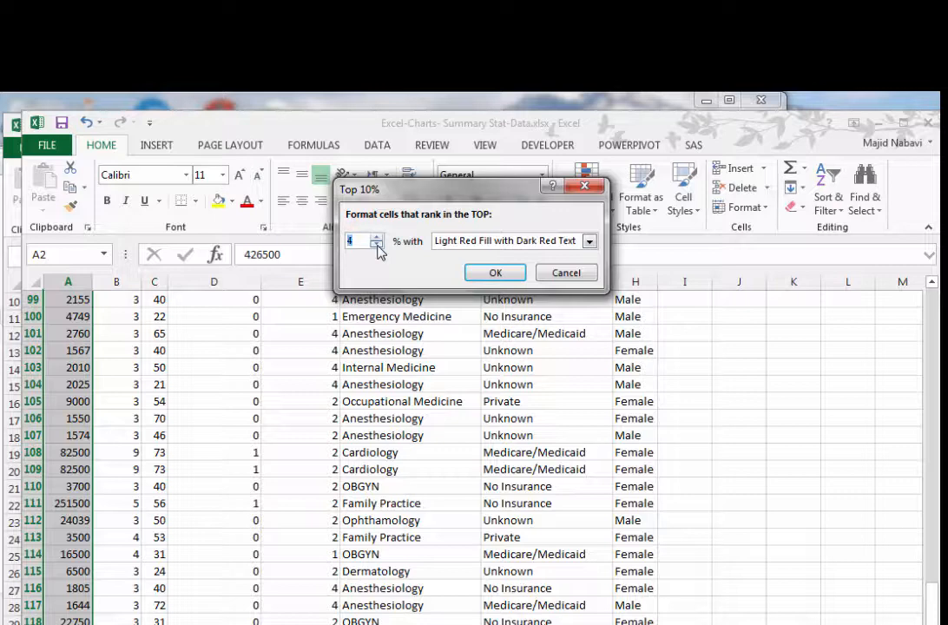
left_click(376, 238)
left_click_drag(446, 185, 496, 210)
left_click(639, 266)
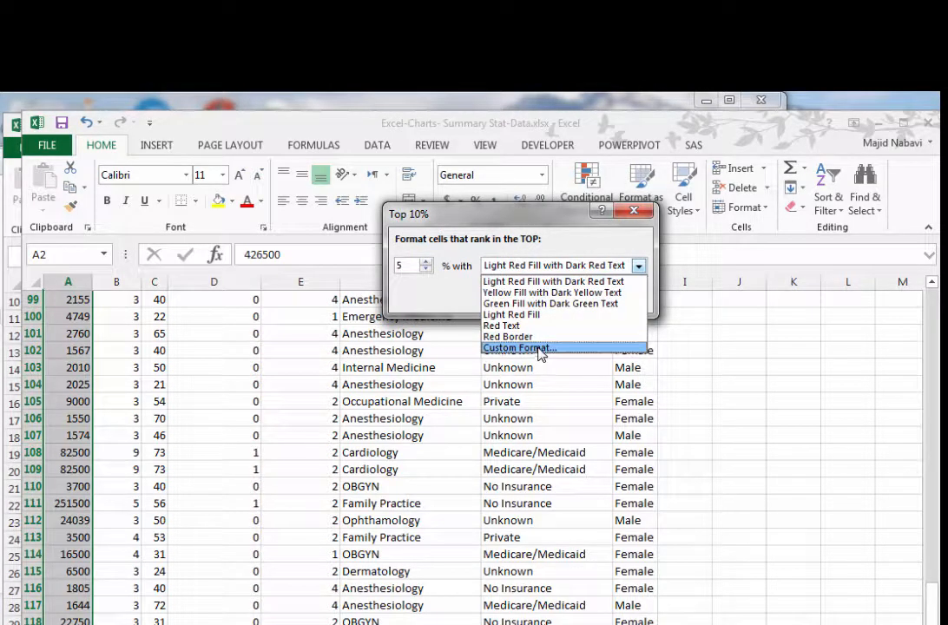
left_click(526, 292)
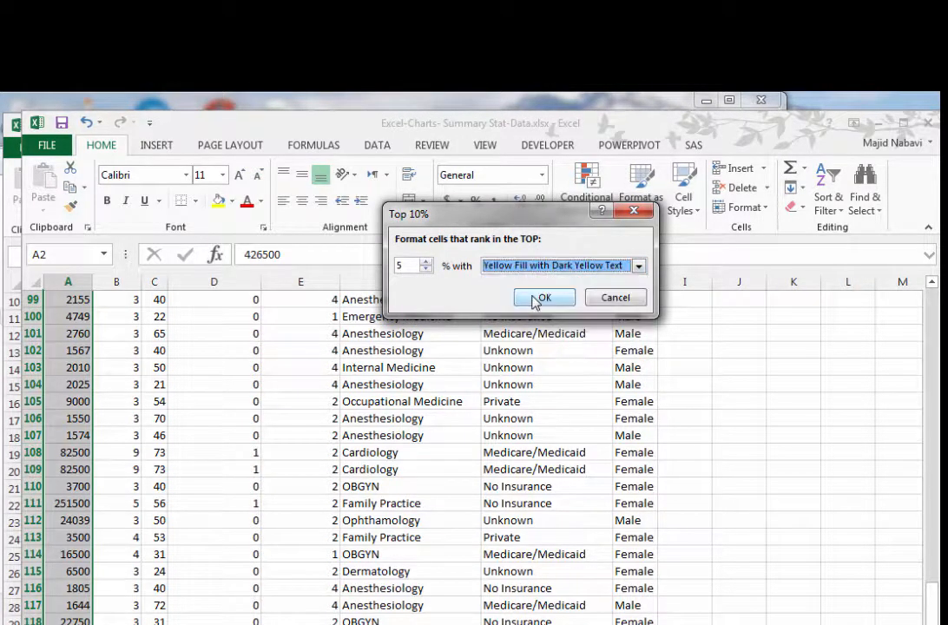
left_click(543, 297)
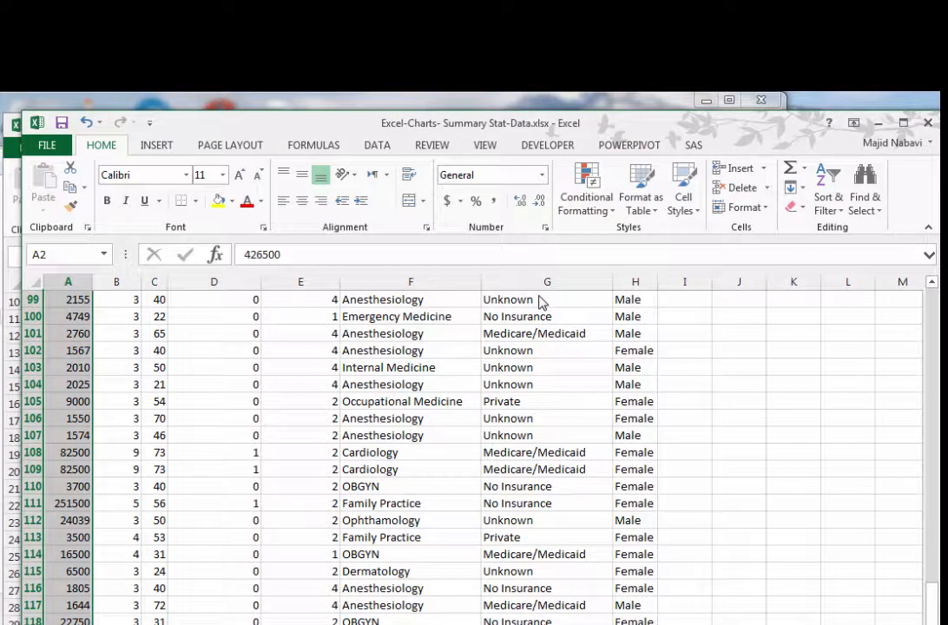
- Examine which values in the Amount column are highlighted by the top 5% rule
left_click(589, 489)
scroll(587, 454, "down", 5)
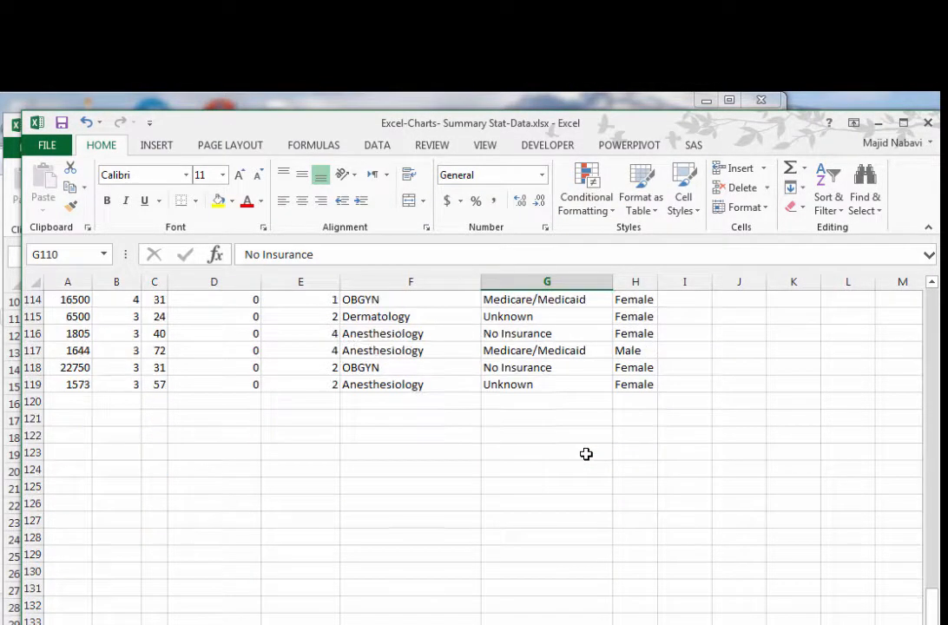
scroll(587, 454, "up", 11)
scroll(589, 449, "up", 5)
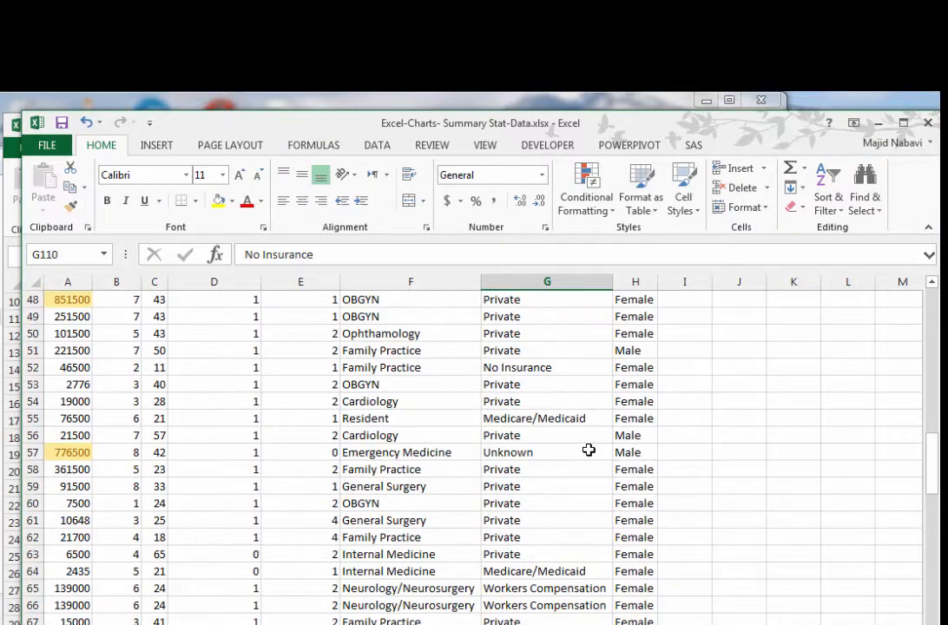
scroll(590, 449, "up", 2)
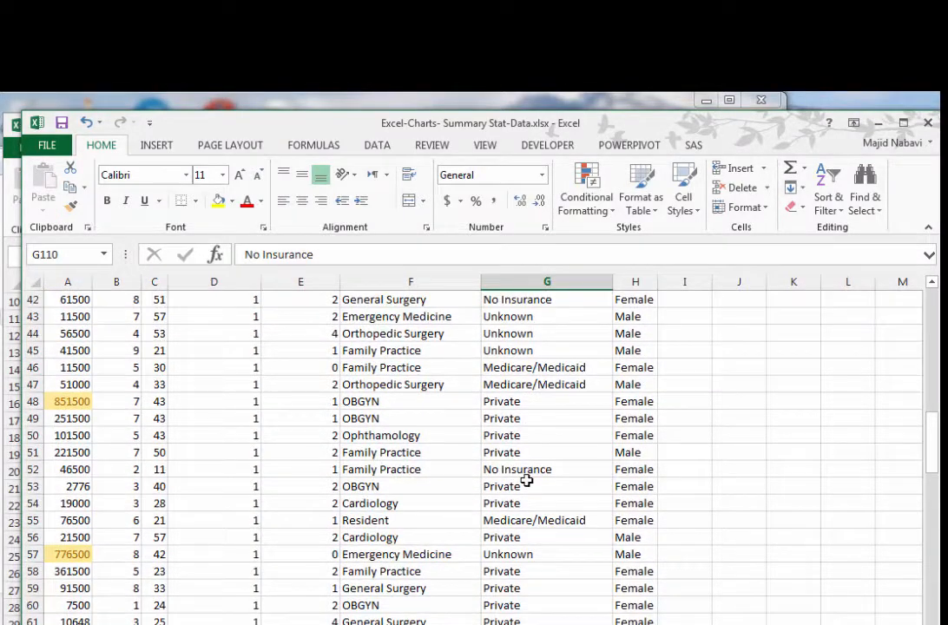
scroll(526, 480, "up", 6)
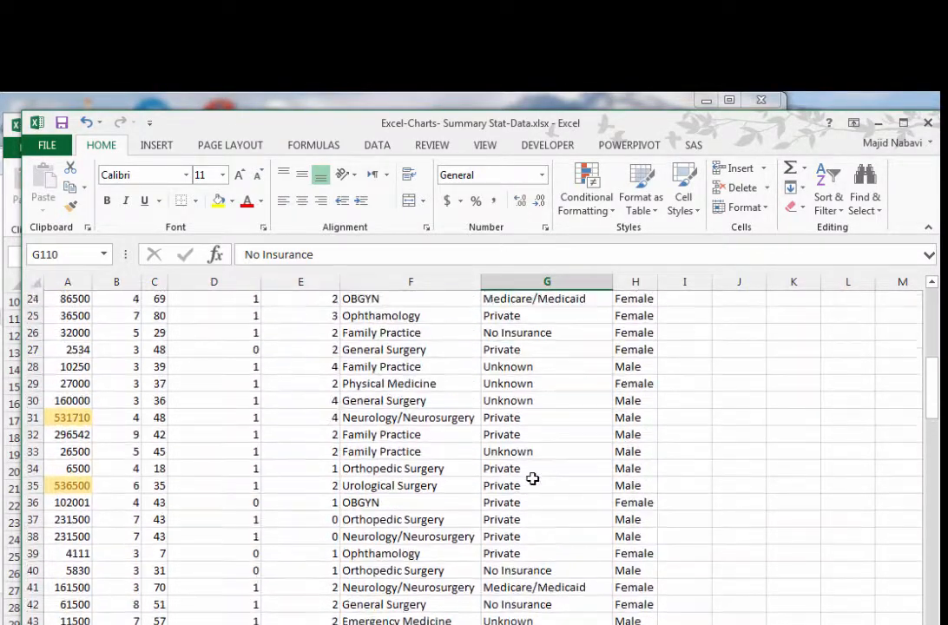
scroll(532, 478, "up", 8)
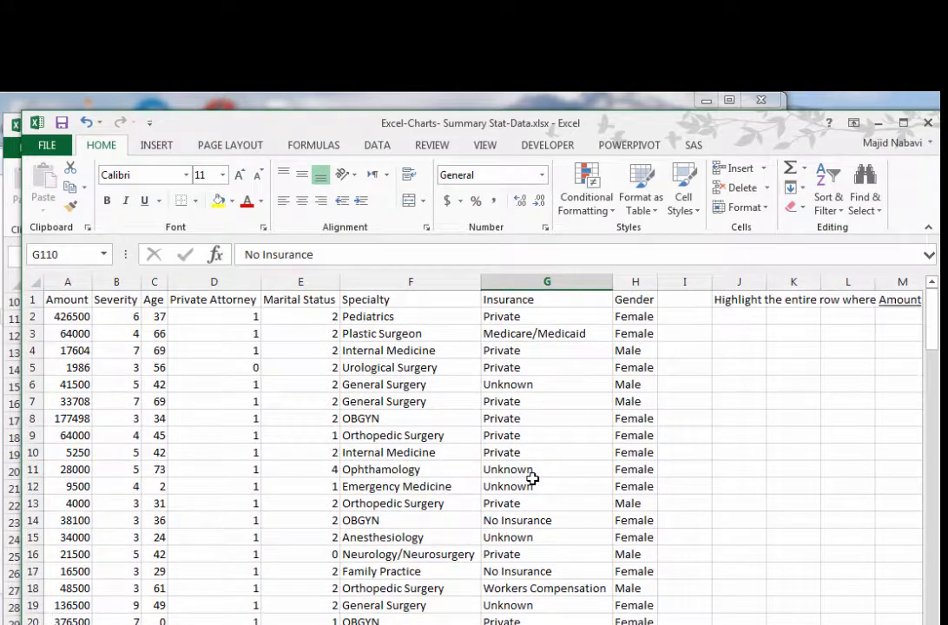
scroll(532, 478, "down", 4)
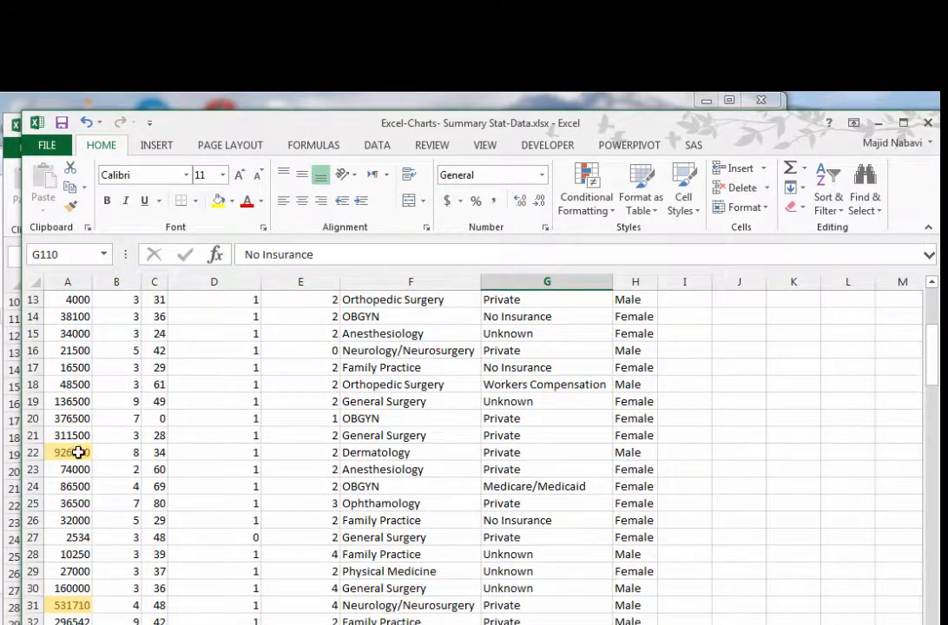
- Edit the Amount column's existing top-percent rule to format the top 20%, apply it, and check the highlighted amounts
left_click(615, 211)
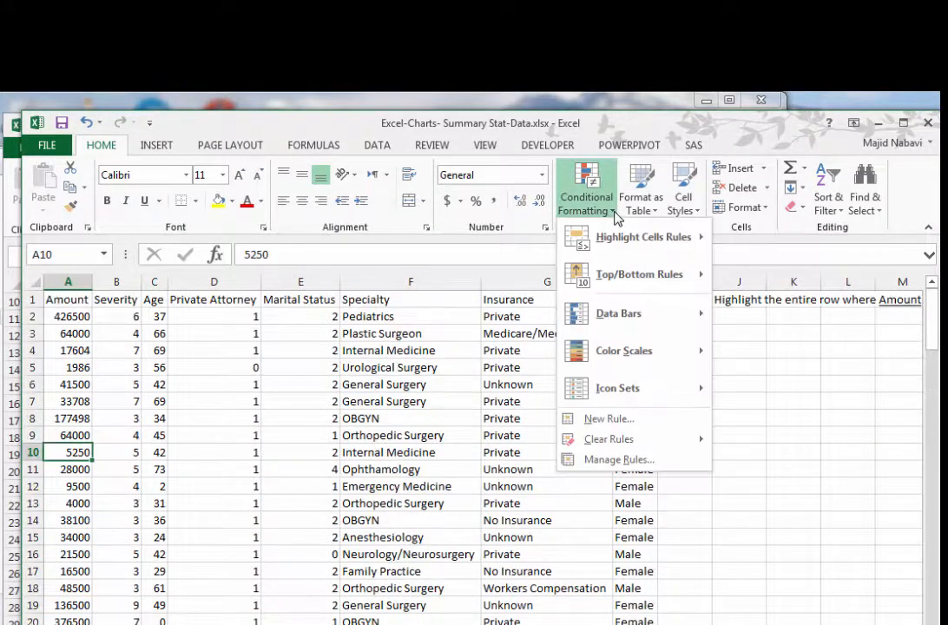
left_click(613, 460)
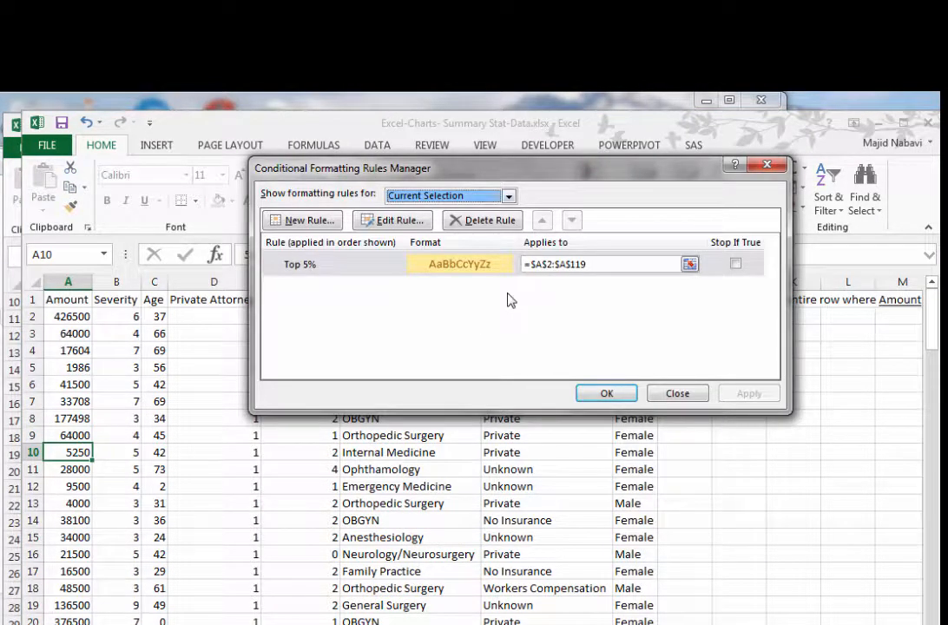
left_click(340, 268)
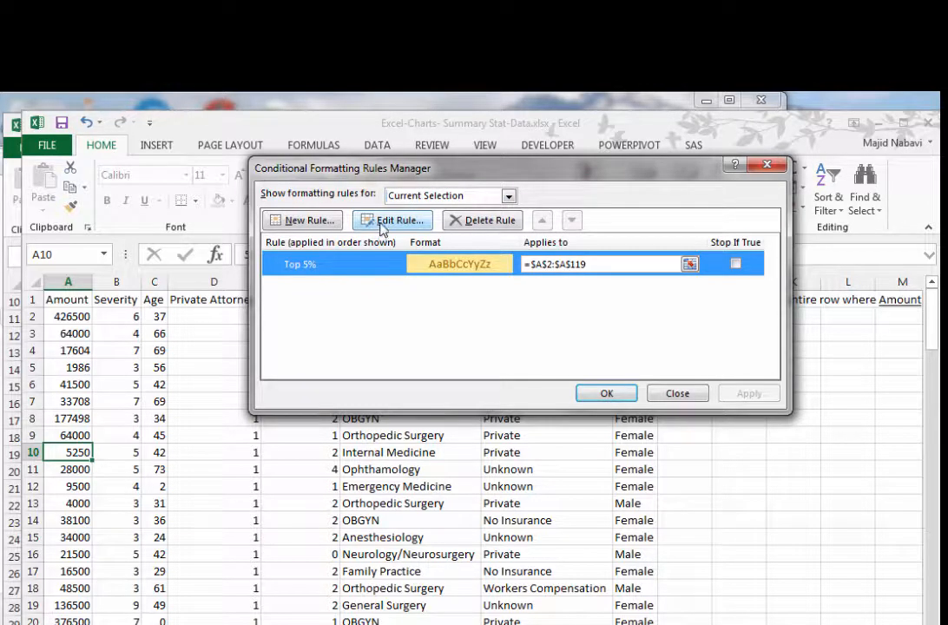
left_click(383, 222)
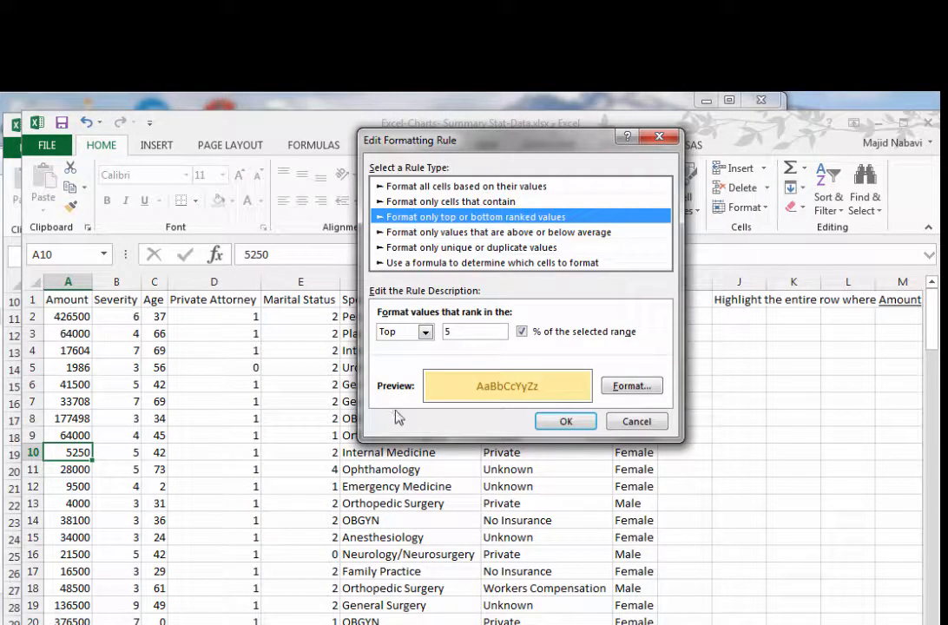
left_click(488, 333)
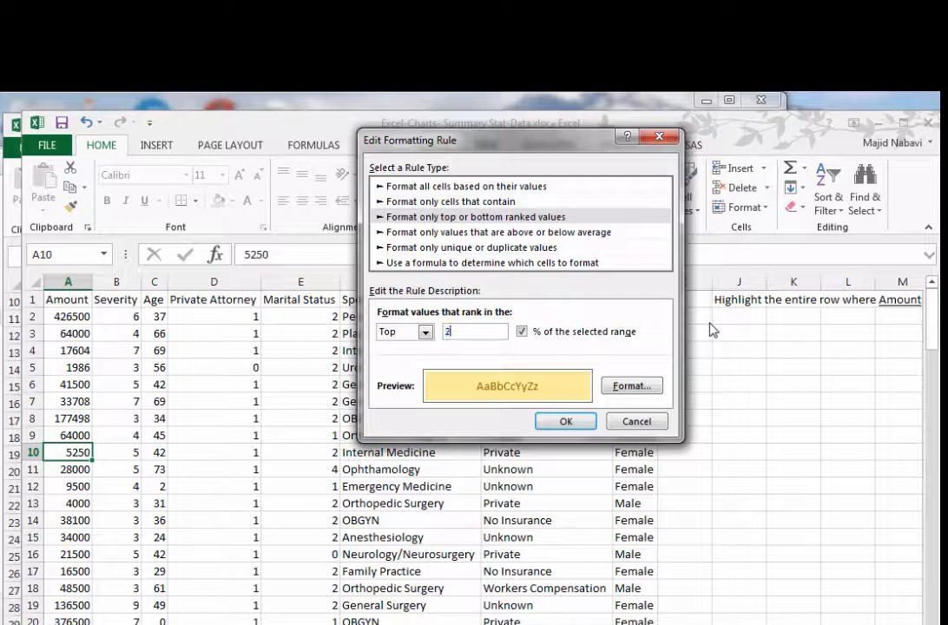
left_click(579, 423)
left_click(747, 393)
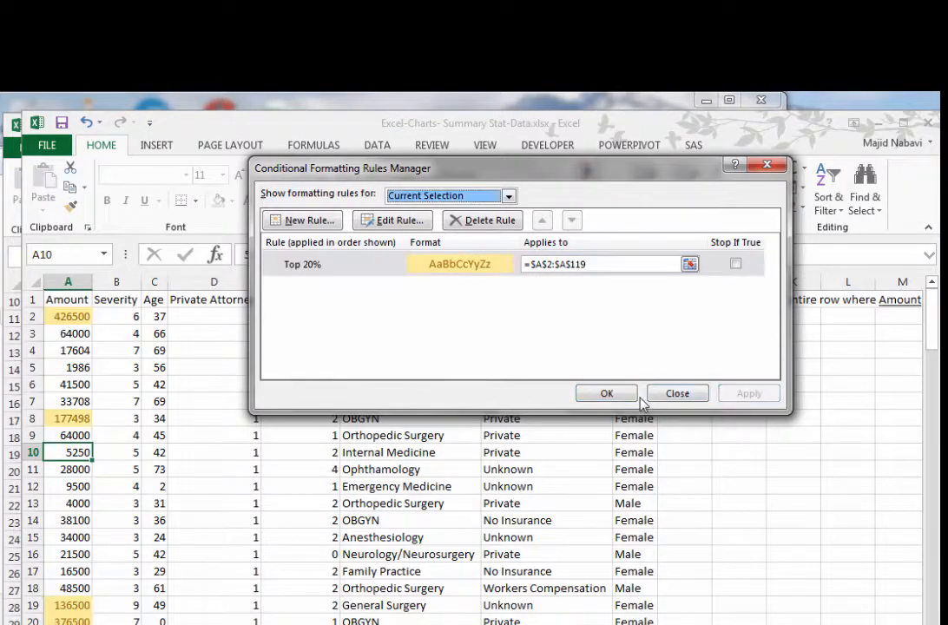
left_click(607, 394)
scroll(476, 435, "down", 10)
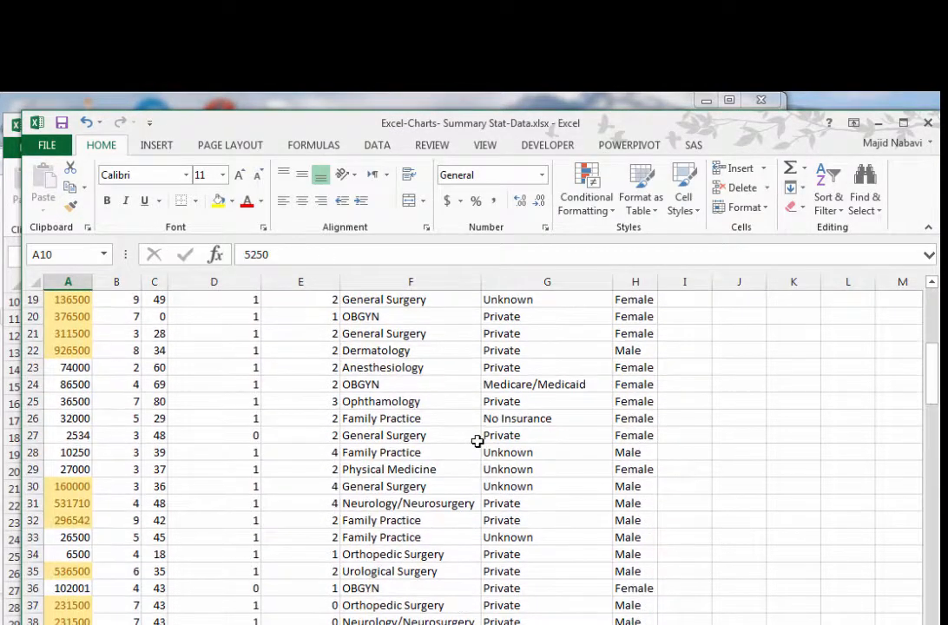
scroll(478, 442, "up", 10)
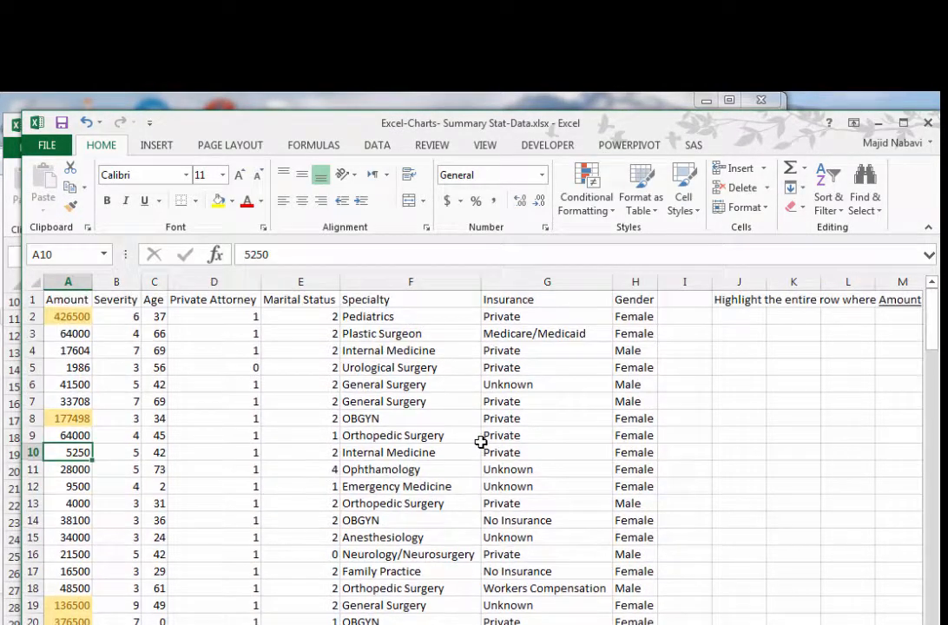
- Clear the conditional formatting rules from the entire sheet
left_click(605, 220)
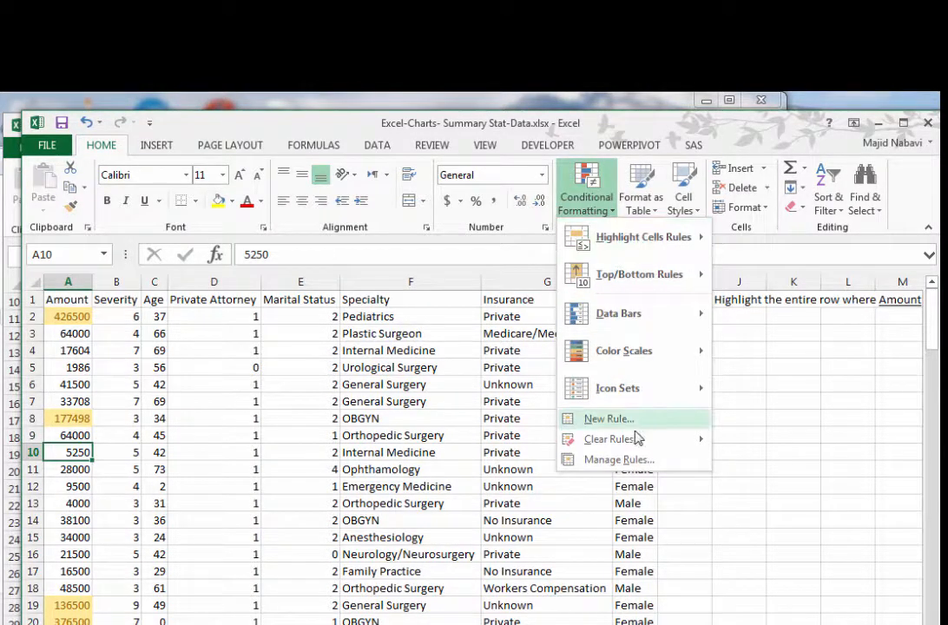
mouse_move(640, 443)
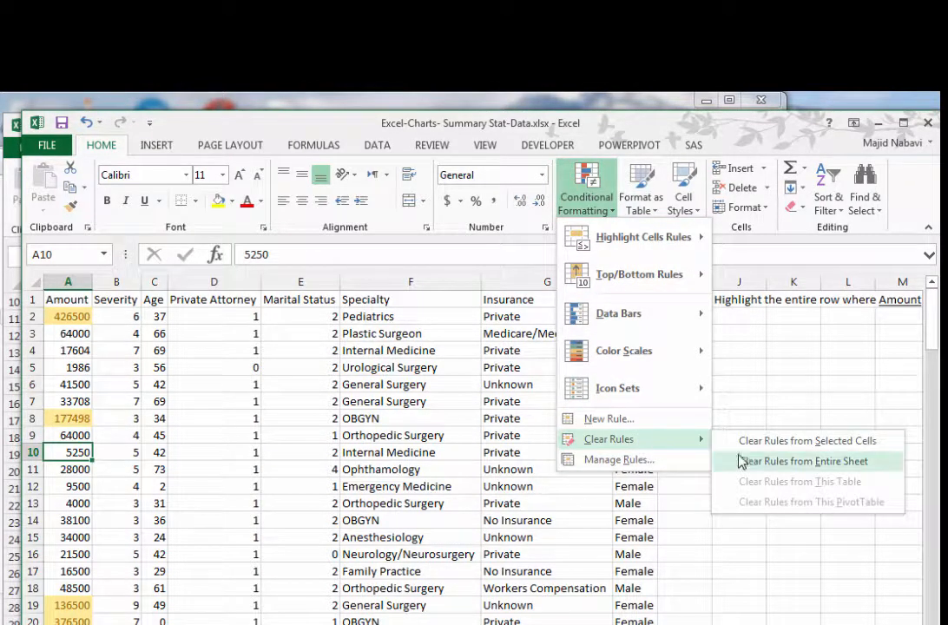
left_click(751, 462)
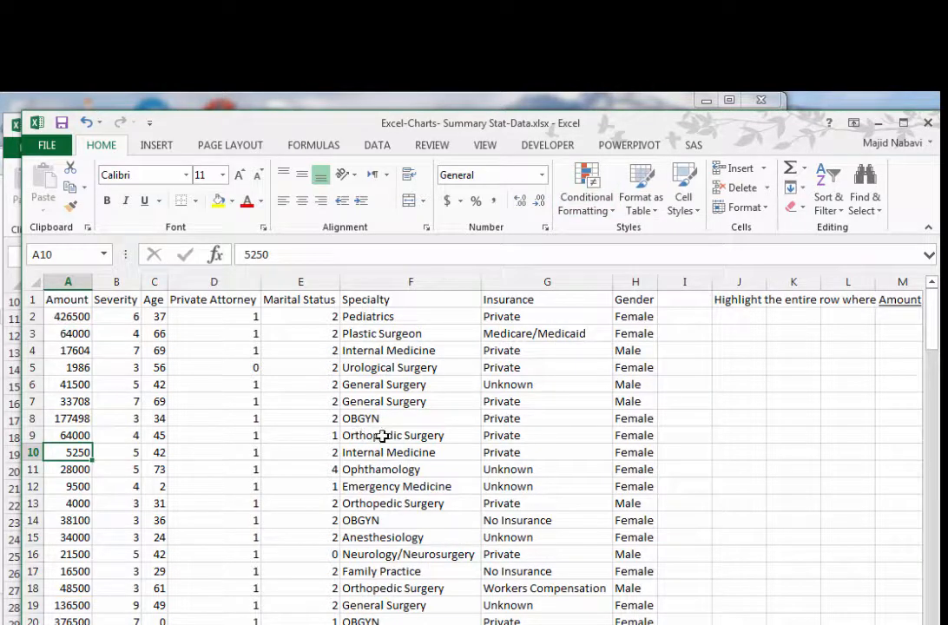
- Apply green gradient-fill data bars to the amounts in A2:A119 and check them along the column
left_click(72, 317)
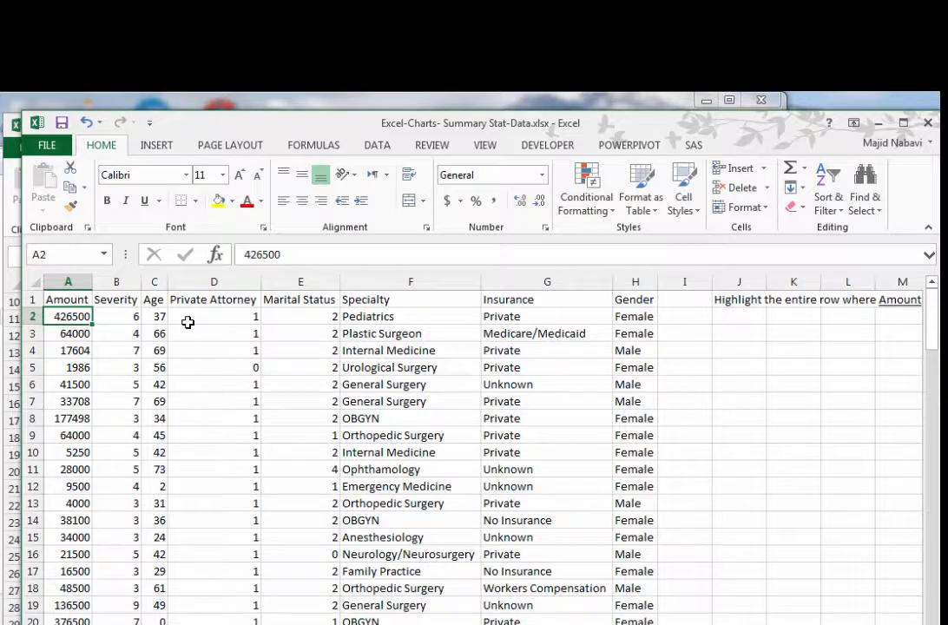
key("ctrl+shift+Down")
left_click(608, 213)
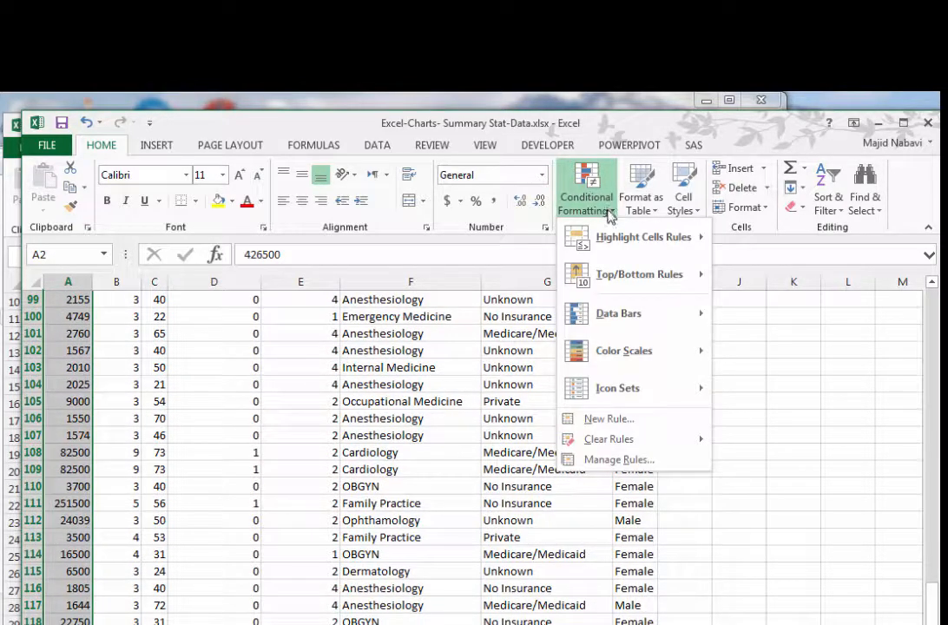
mouse_move(623, 315)
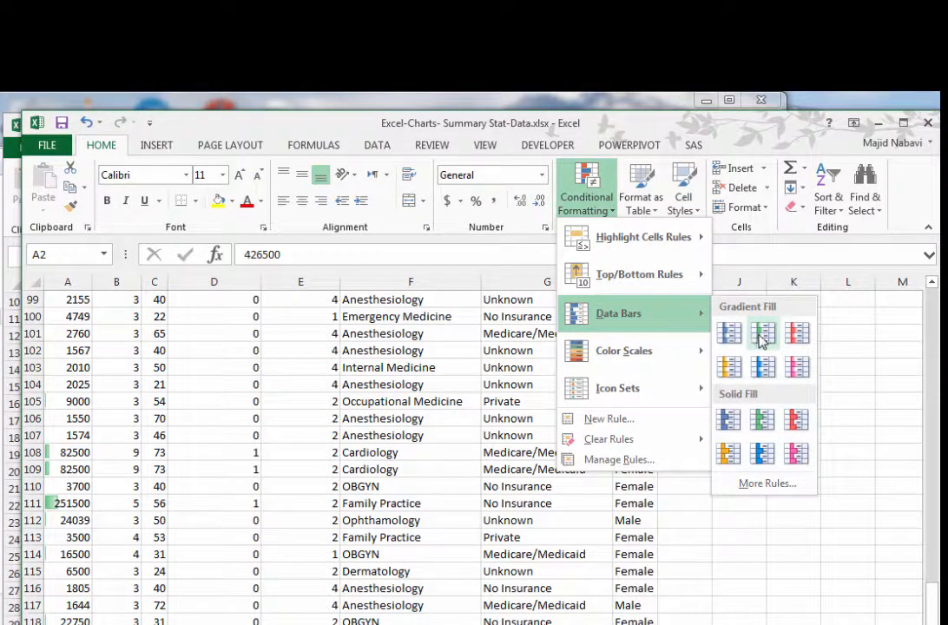
left_click(763, 341)
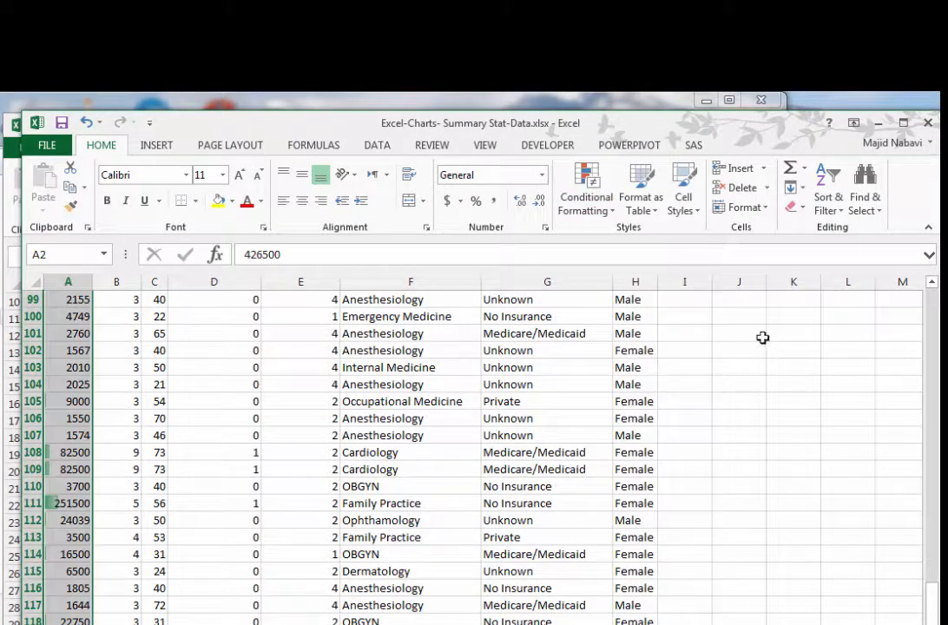
left_click(243, 552)
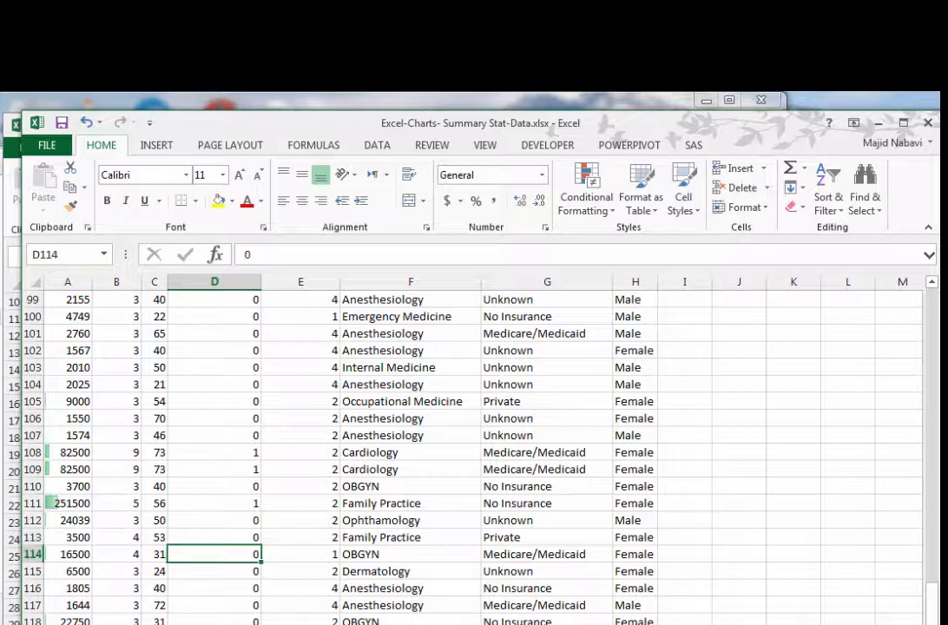
left_click_drag(933, 612, 935, 340)
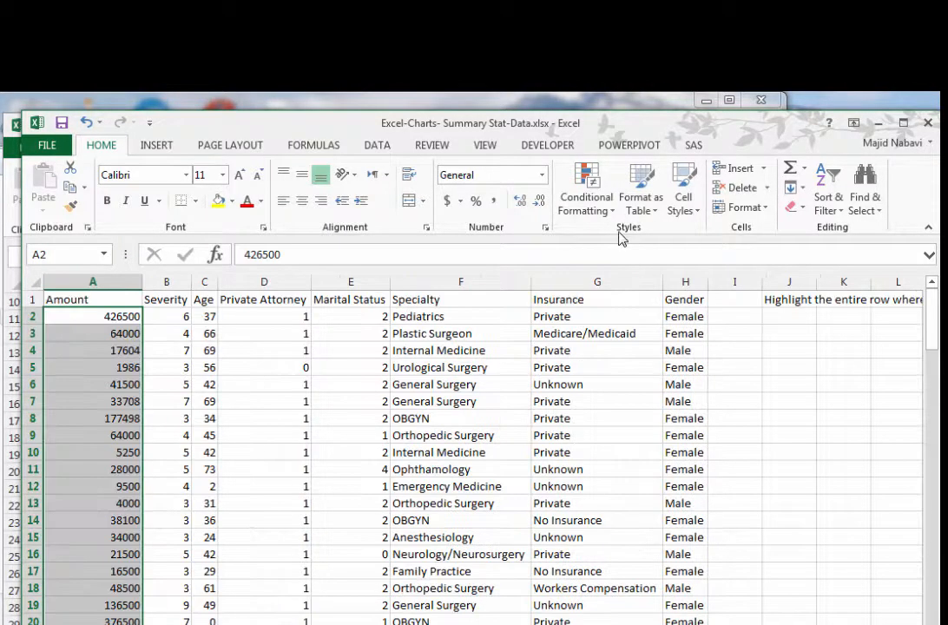
- Apply the icon set with four coloured arrows to the amounts in A2:A119 and review the icons down the column
left_click(595, 205)
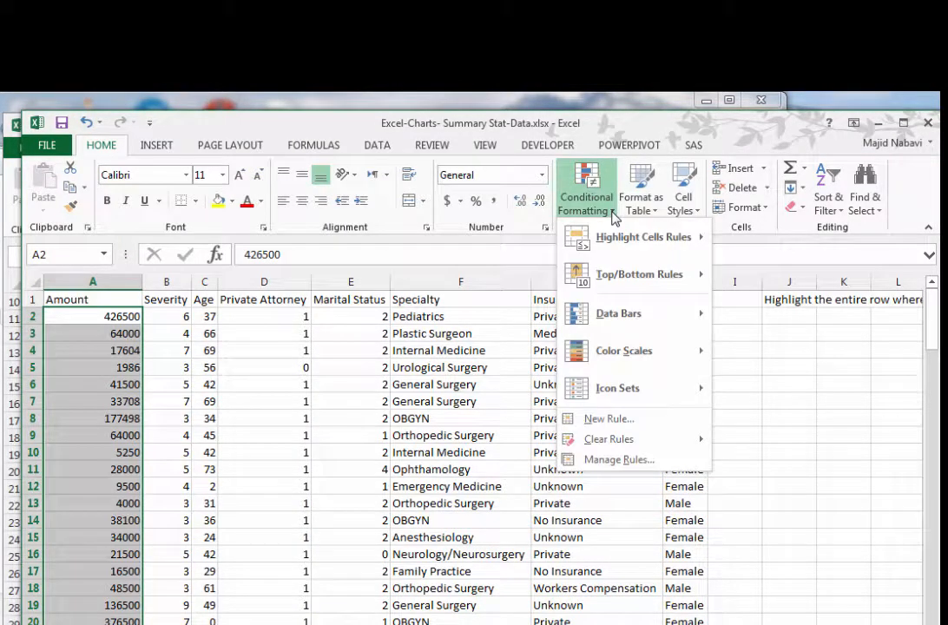
mouse_move(645, 391)
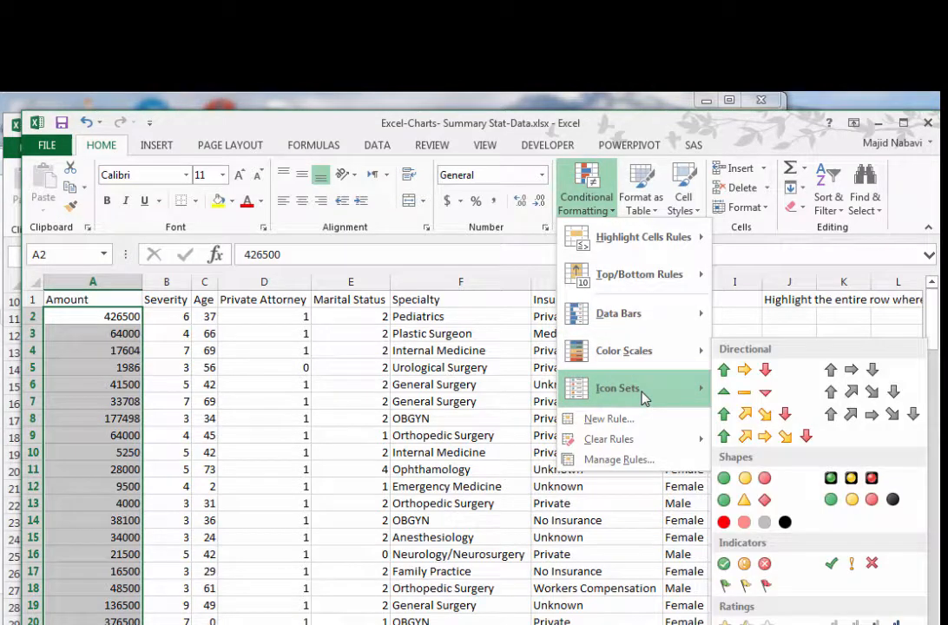
left_click(775, 420)
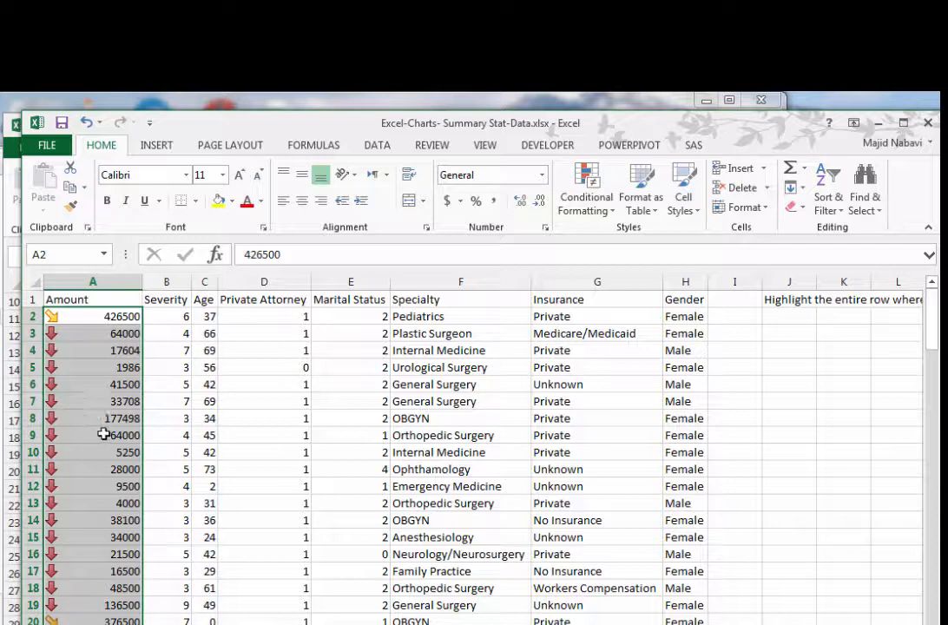
scroll(102, 431, "down", 2)
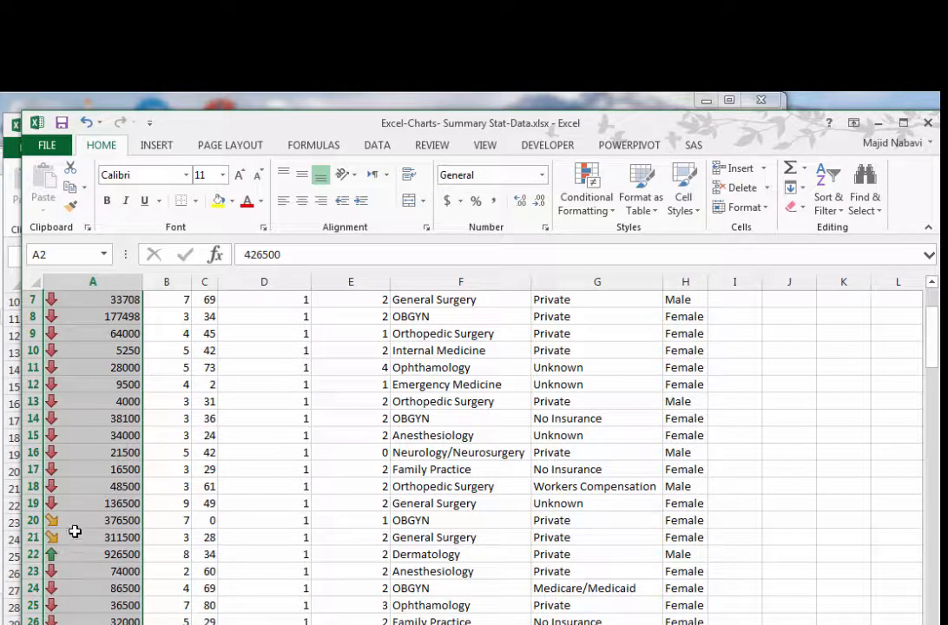
scroll(87, 533, "up", 2)
scroll(102, 427, "down", 8)
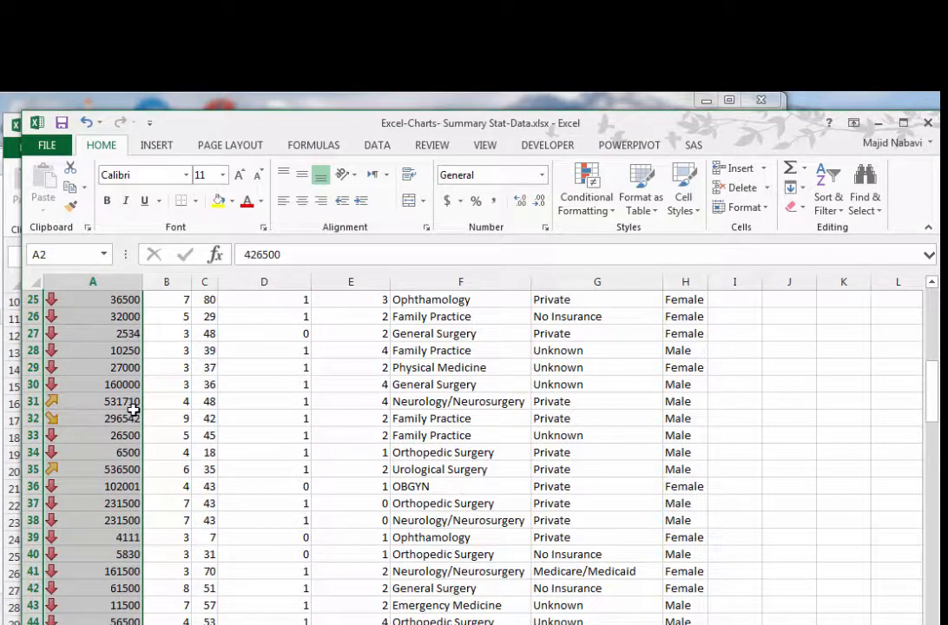
- Review the arrow icons in the Amount column, and open the icon set rule for A2:A119 to examine its percent thresholds
scroll(132, 408, "up", 8)
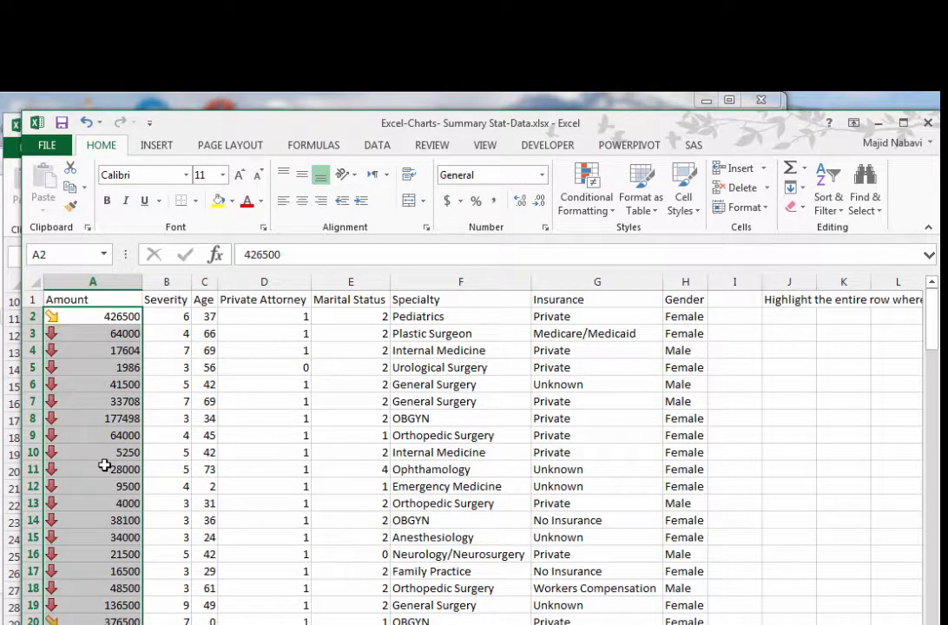
scroll(104, 466, "down", 3)
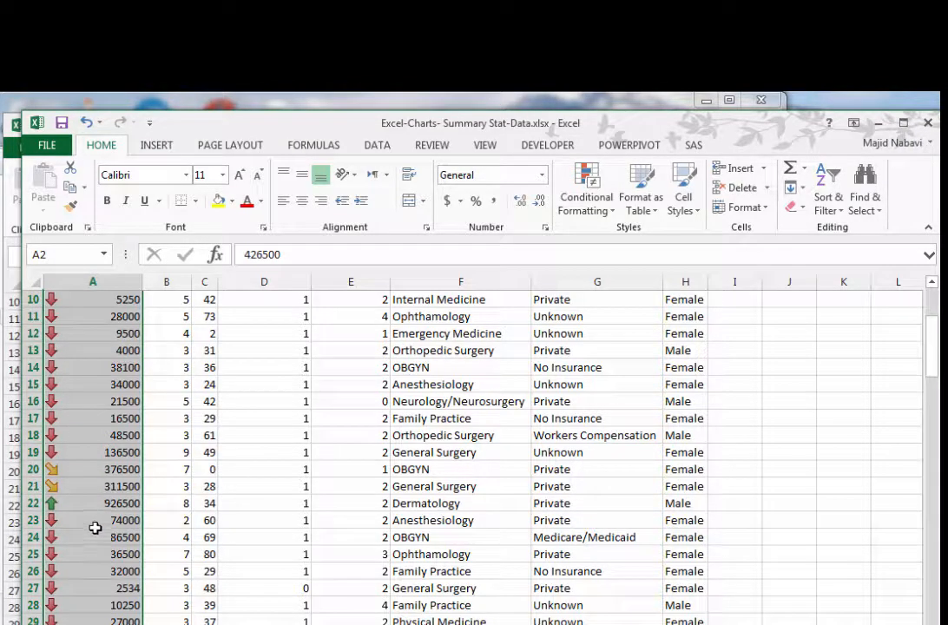
left_click(612, 217)
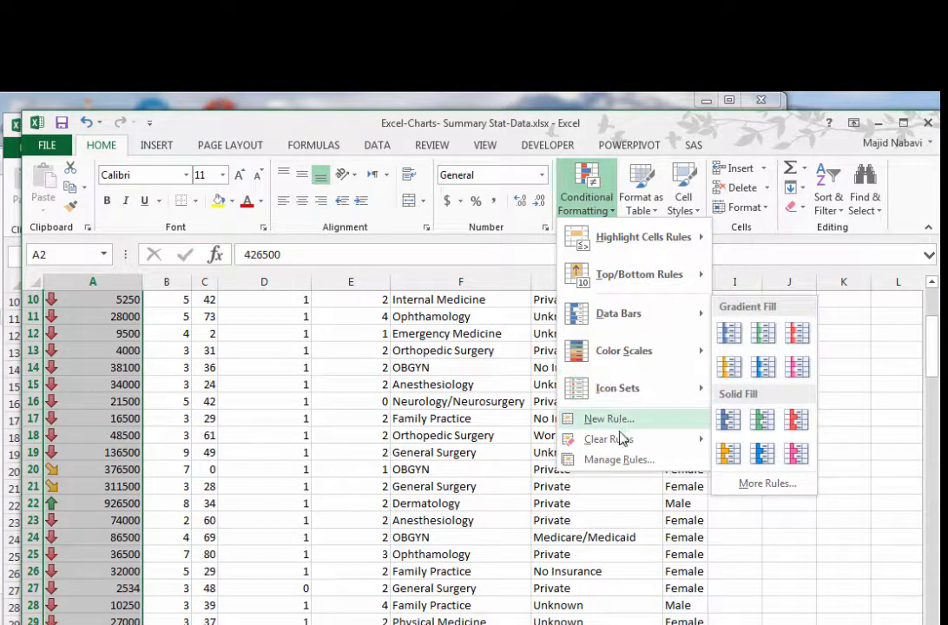
left_click(623, 461)
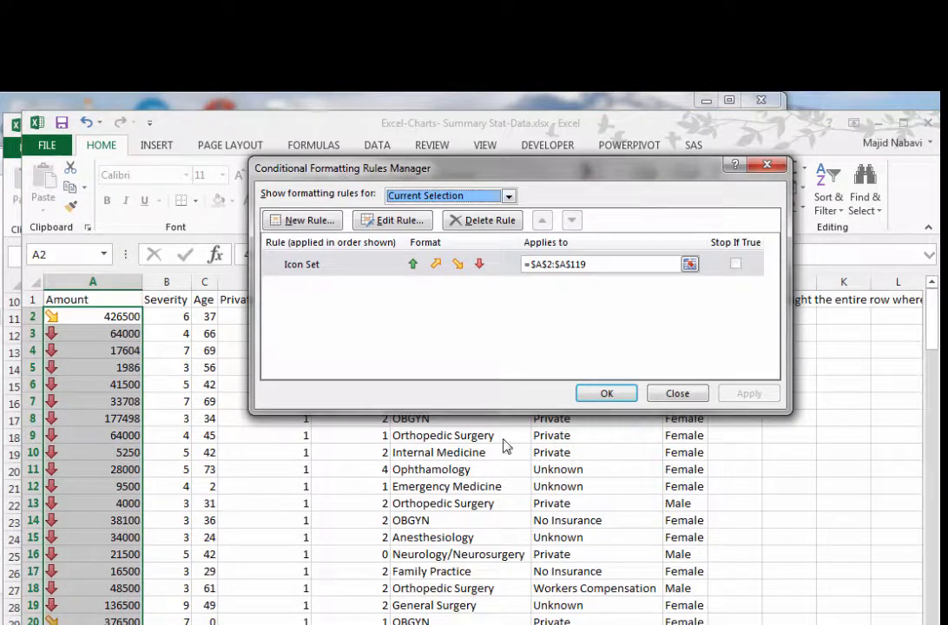
left_click(345, 267)
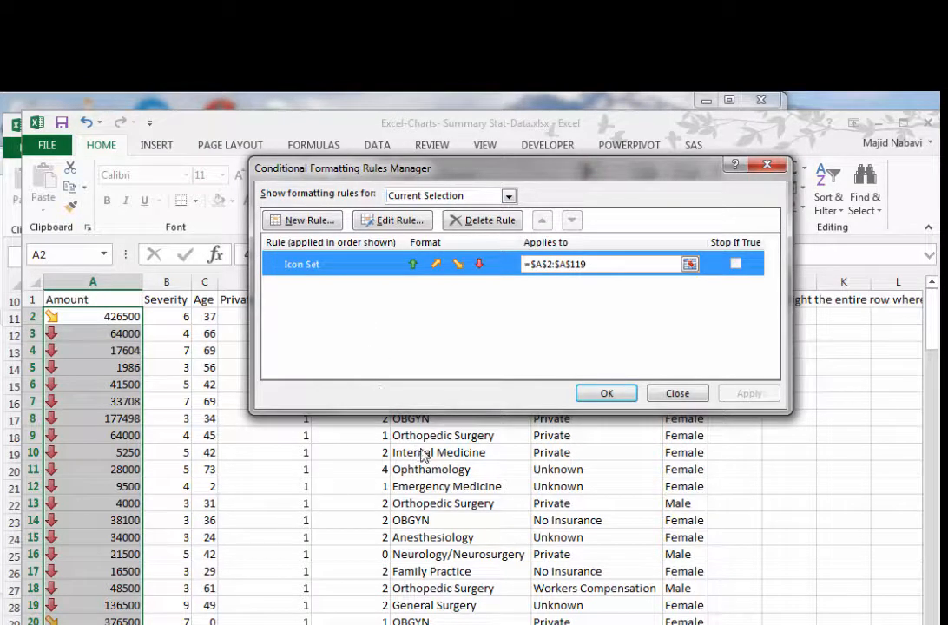
left_click(395, 220)
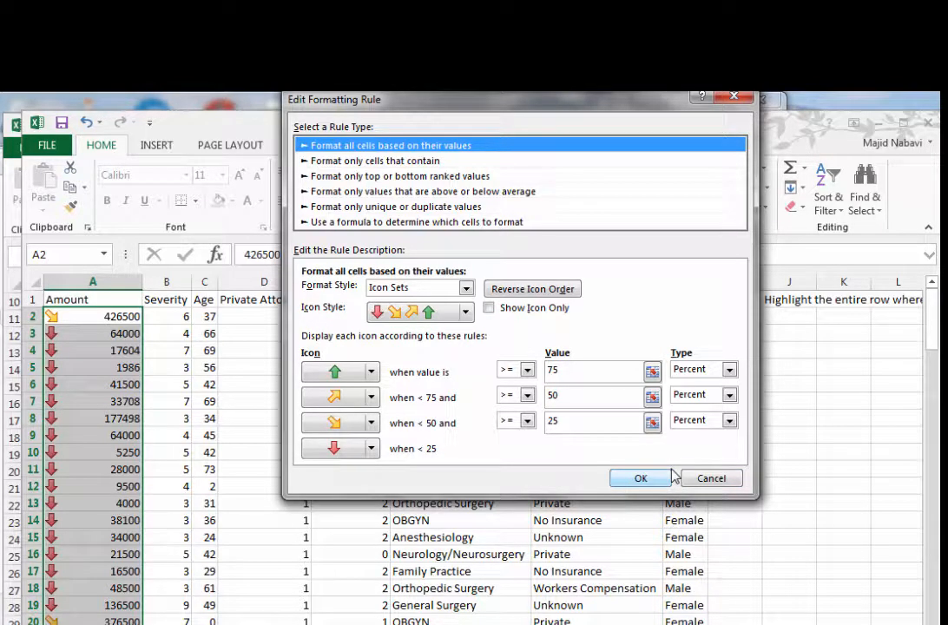
- Accept the four-arrow icon set rule's threshold settings, apply the rule to the amounts in A2:A119, and deselect the range
left_click(563, 373)
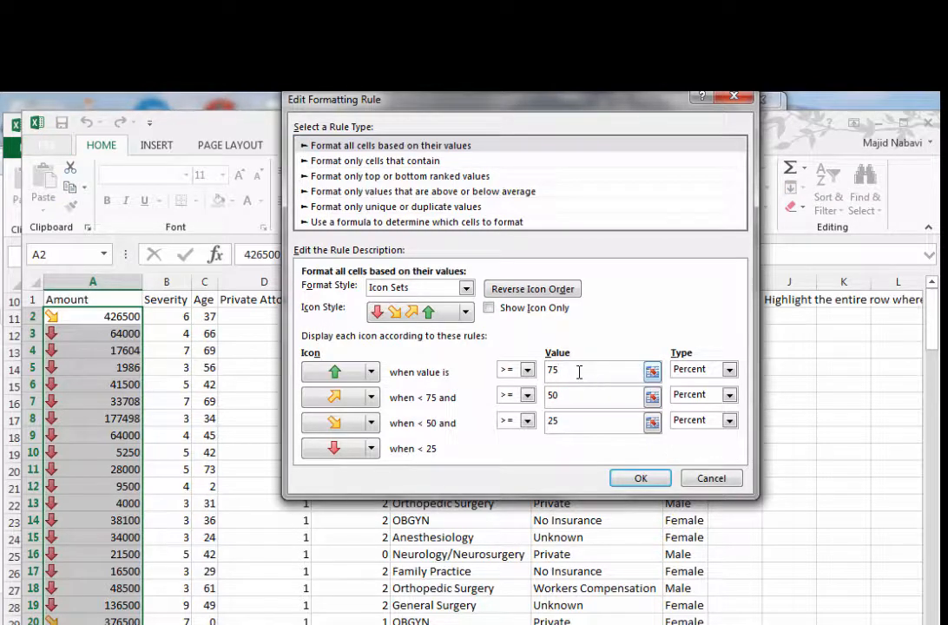
left_click_drag(579, 372, 538, 373)
left_click(641, 480)
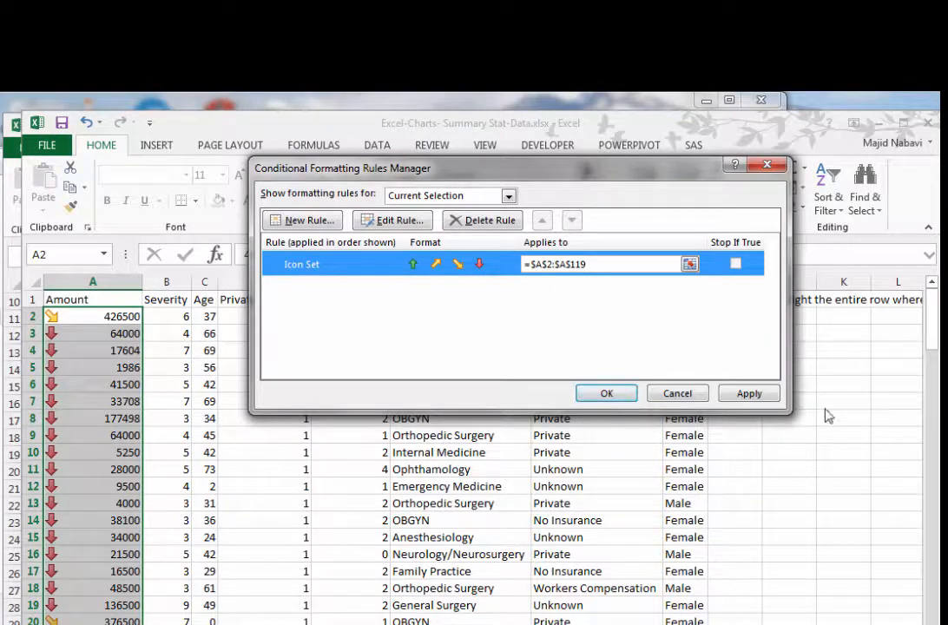
left_click(762, 399)
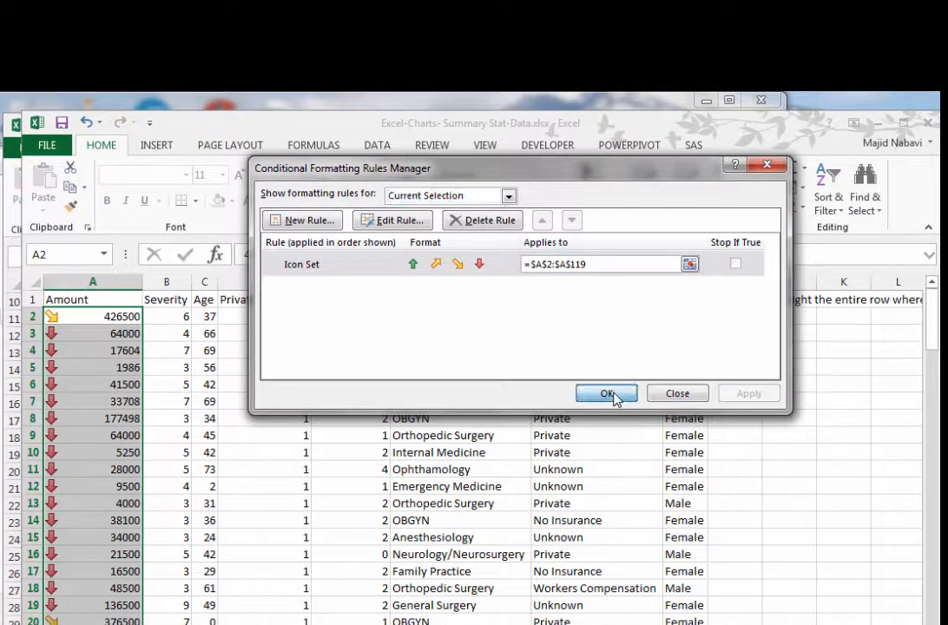
left_click(607, 394)
left_click(593, 519)
left_click(782, 553)
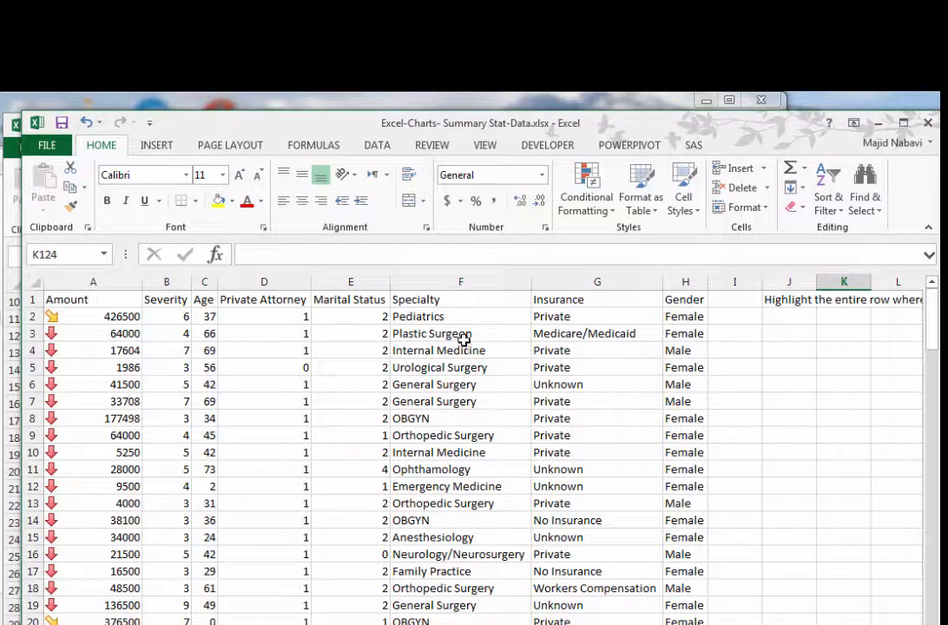
left_click(610, 216)
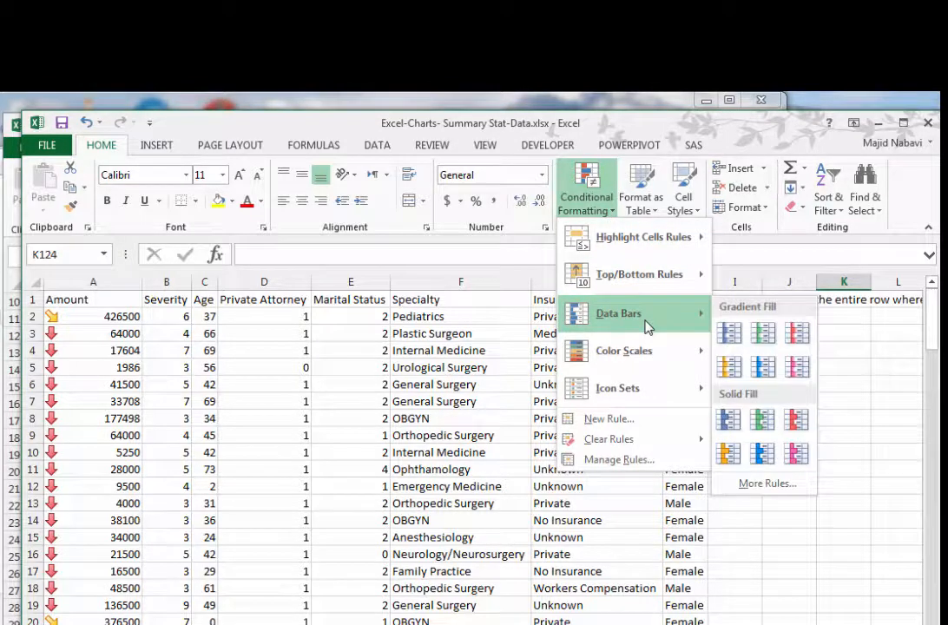
mouse_move(653, 352)
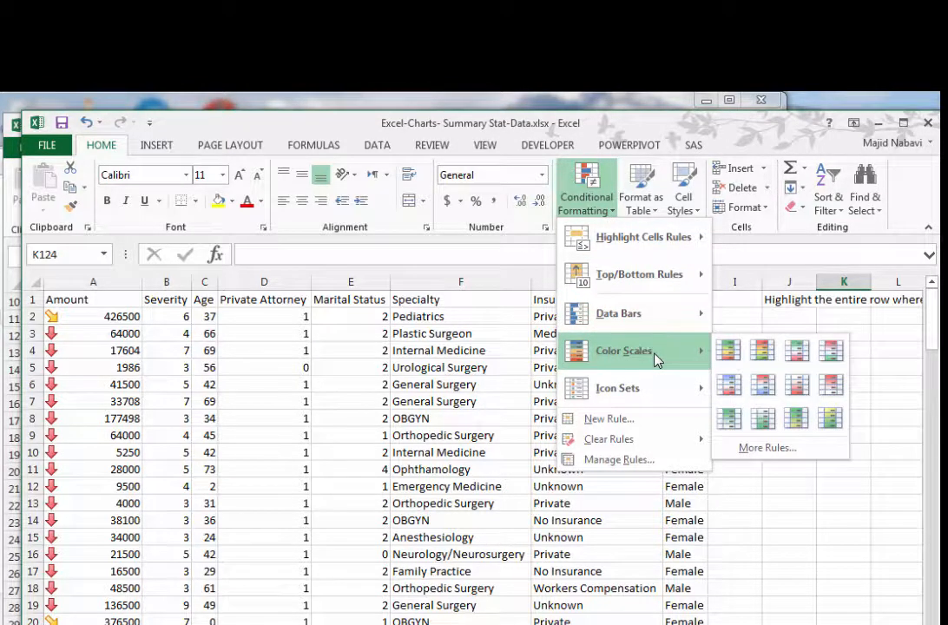
mouse_move(662, 382)
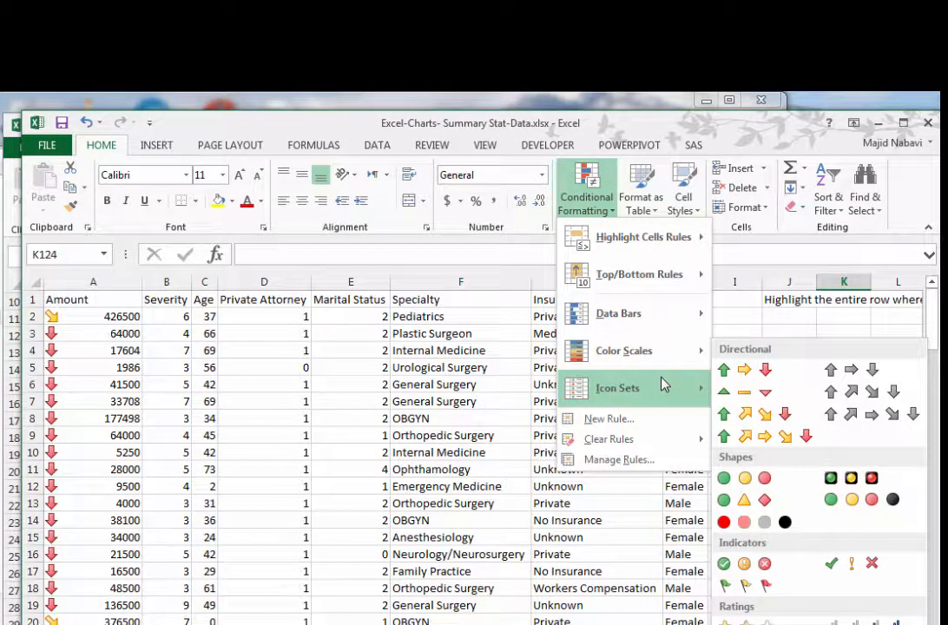